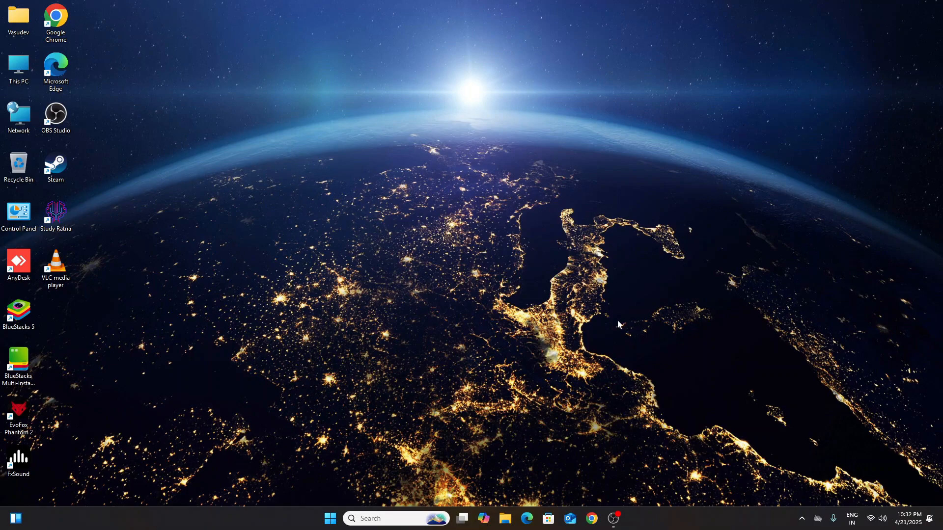
Open Chrome, search Google for flutter, and open the Download Flutter SDK result
{"action": "left_click", "coordinate": [592, 519]}
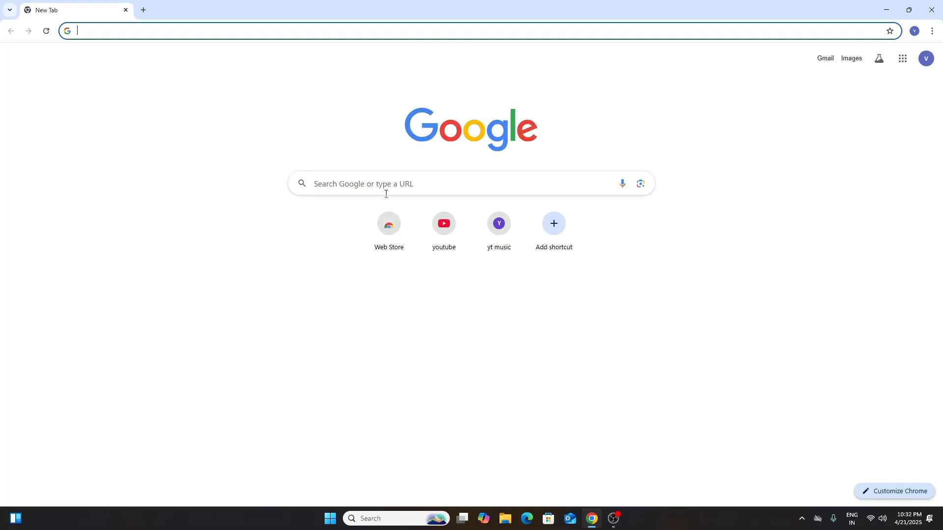
{"action": "type", "text": "flutter"}
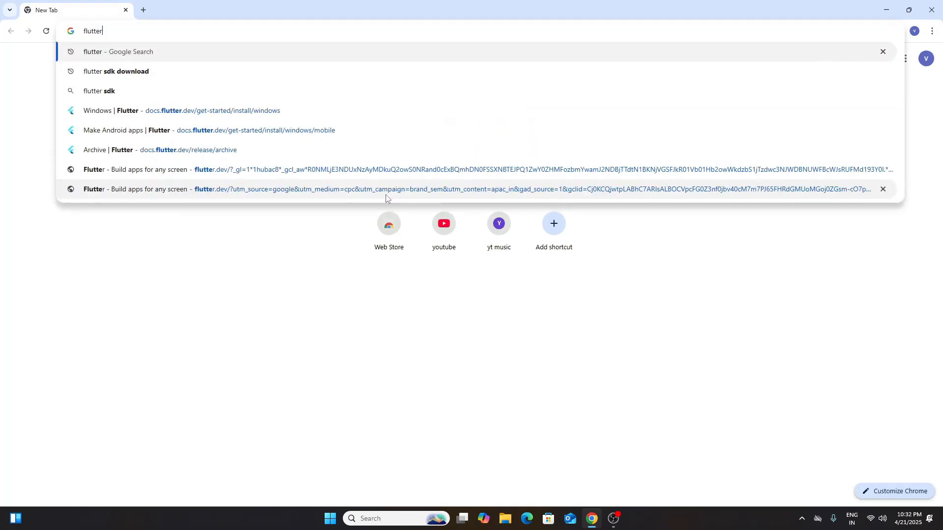
{"action": "key", "text": "Return"}
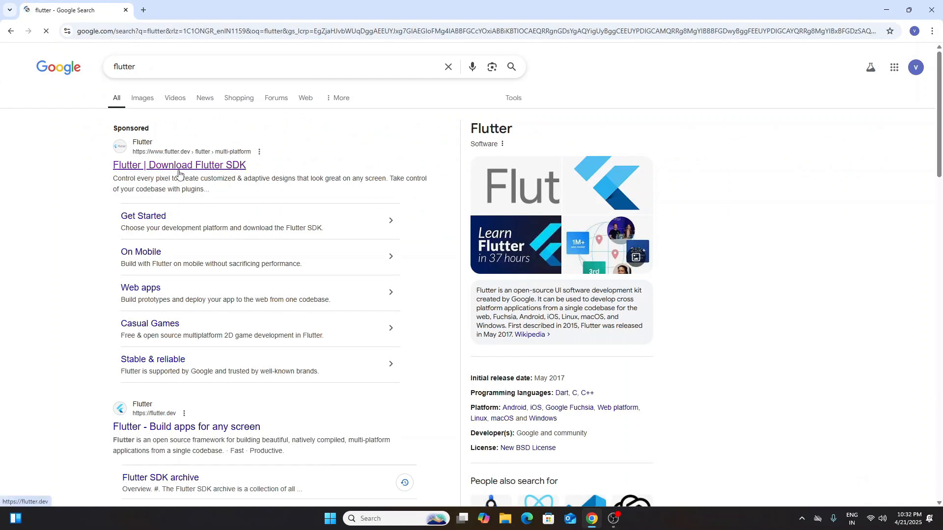
{"action": "left_click", "coordinate": [187, 172]}
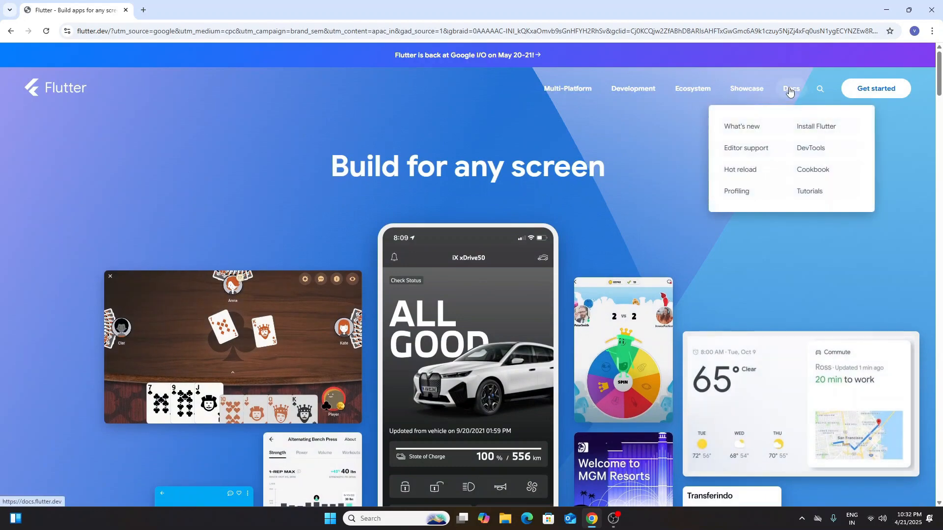
Open the Flutter documentation and go to the SDK archive page under Stay up to date
{"action": "left_click", "coordinate": [791, 89]}
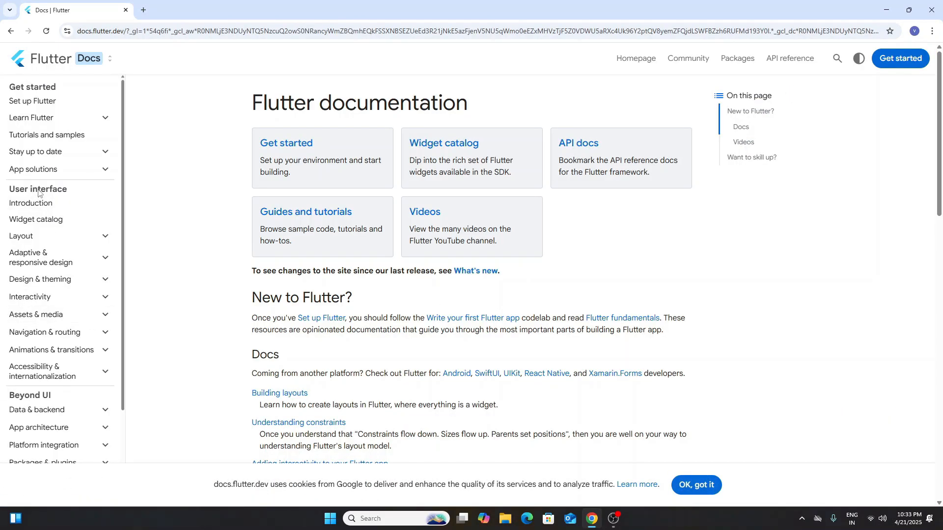
{"action": "left_click", "coordinate": [92, 156]}
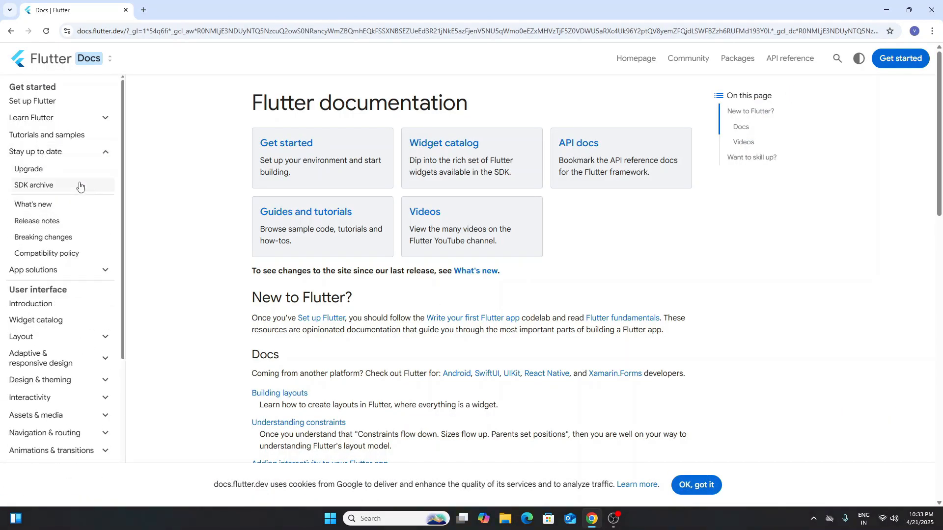
{"action": "left_click", "coordinate": [51, 193]}
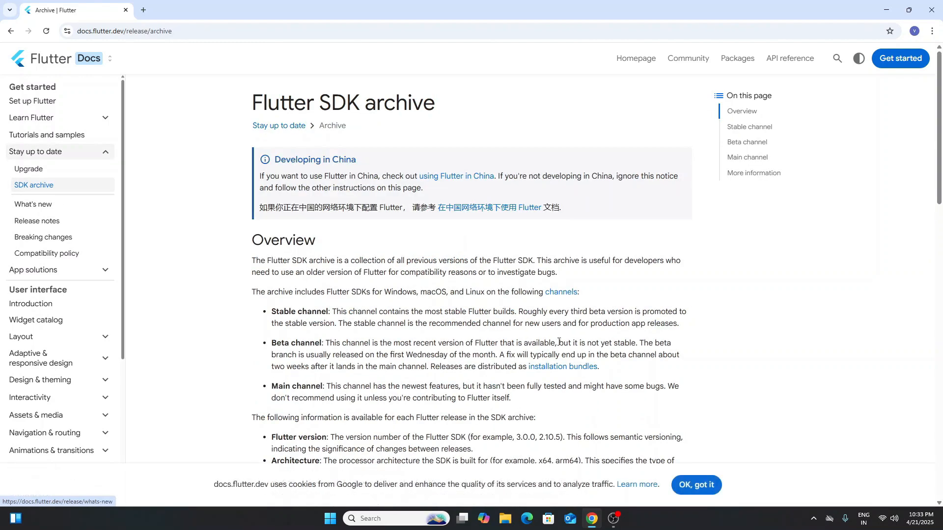
Check the macOS and Linux stable releases and start downloading Flutter version 3.29.3 for Windows from the stable channel
{"action": "scroll", "coordinate": [454, 265], "scroll_direction": "down", "scroll_amount": 8}
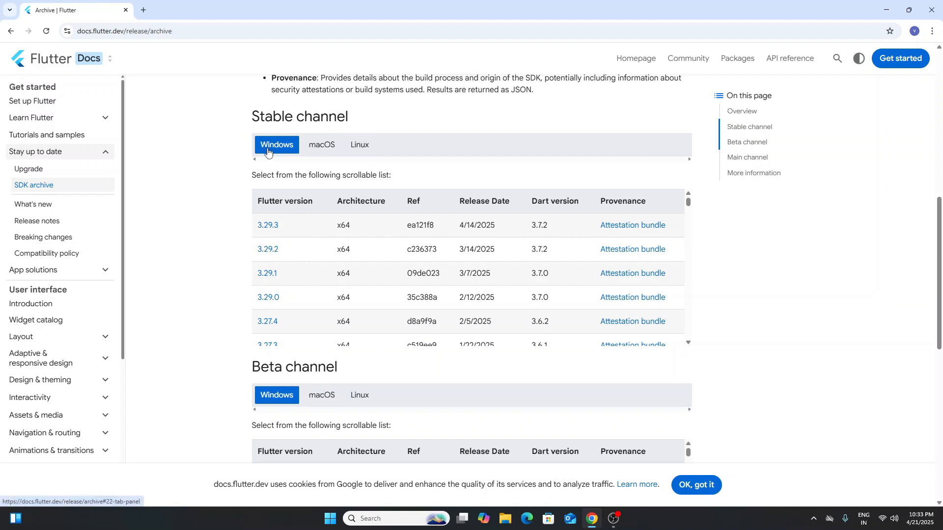
{"action": "left_click", "coordinate": [322, 147]}
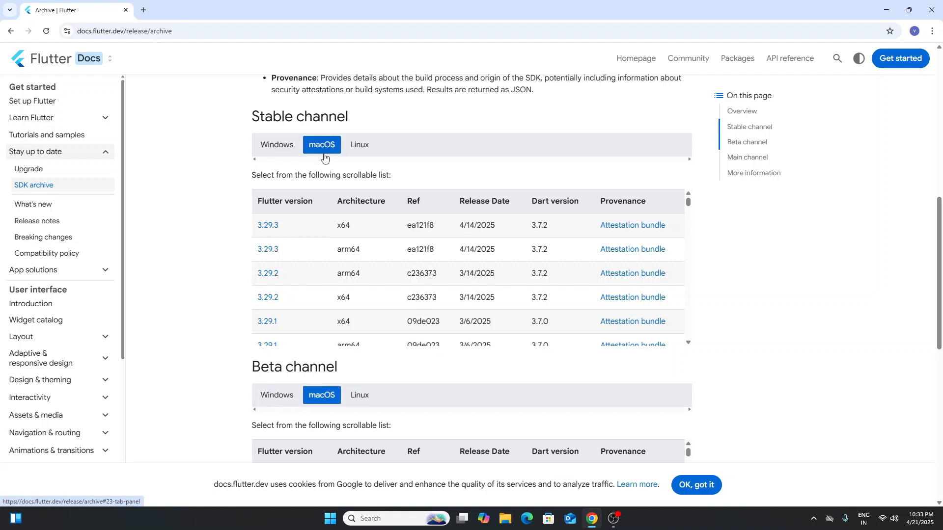
{"action": "left_click", "coordinate": [363, 147]}
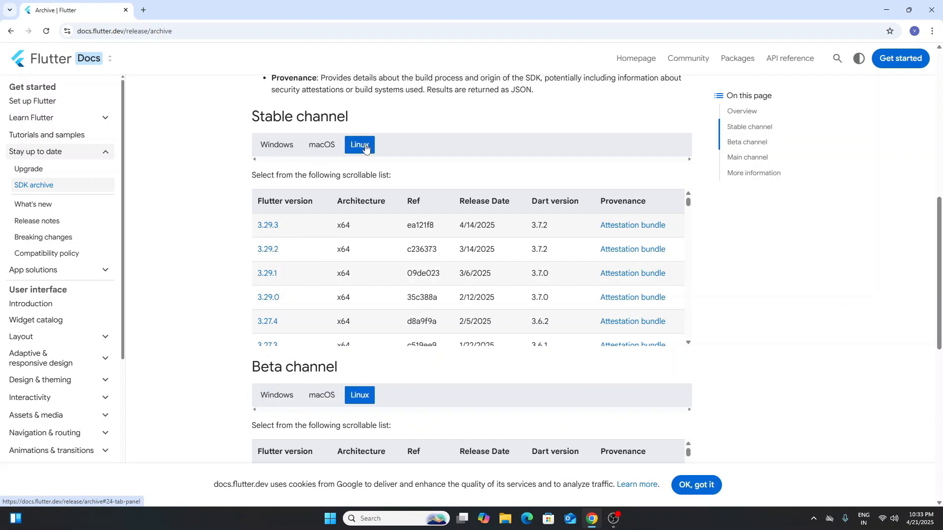
{"action": "left_click", "coordinate": [281, 154]}
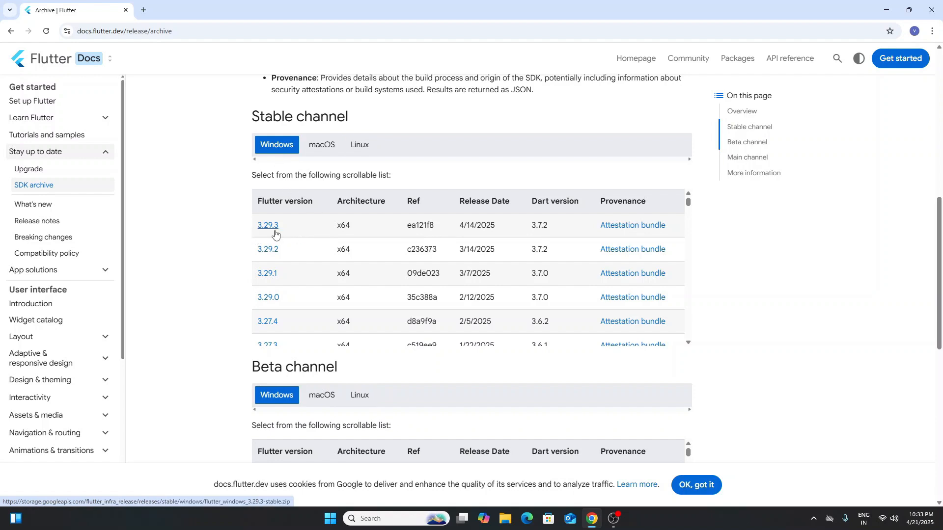
{"action": "left_click", "coordinate": [274, 231]}
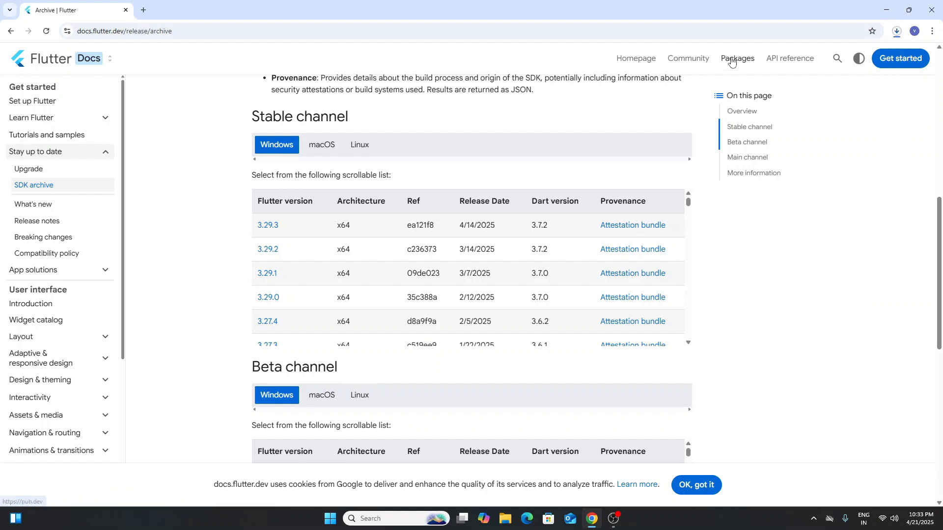
Pause the running flutter_windows_3.29.3-stable (1).zip download
{"action": "left_click", "coordinate": [897, 31]}
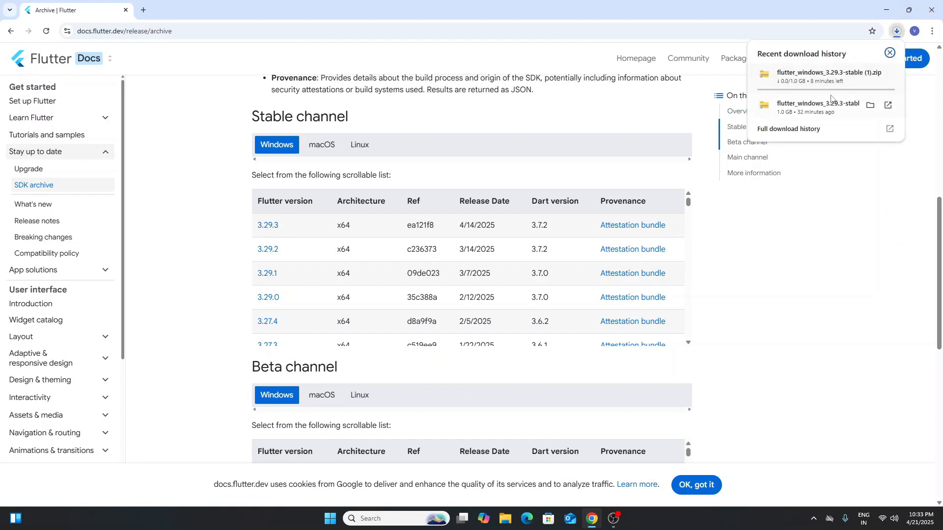
{"action": "mouse_move", "coordinate": [836, 74]}
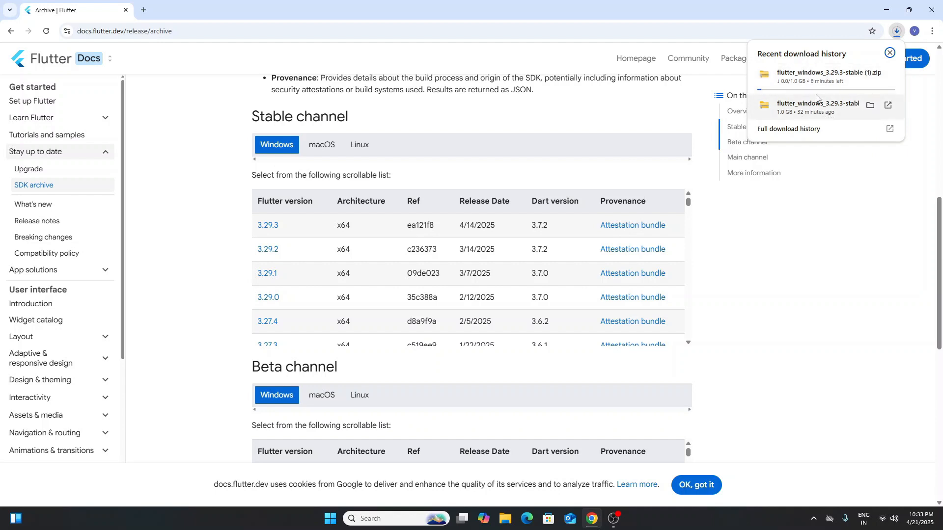
{"action": "left_click", "coordinate": [870, 76]}
{"action": "left_click", "coordinate": [888, 74]}
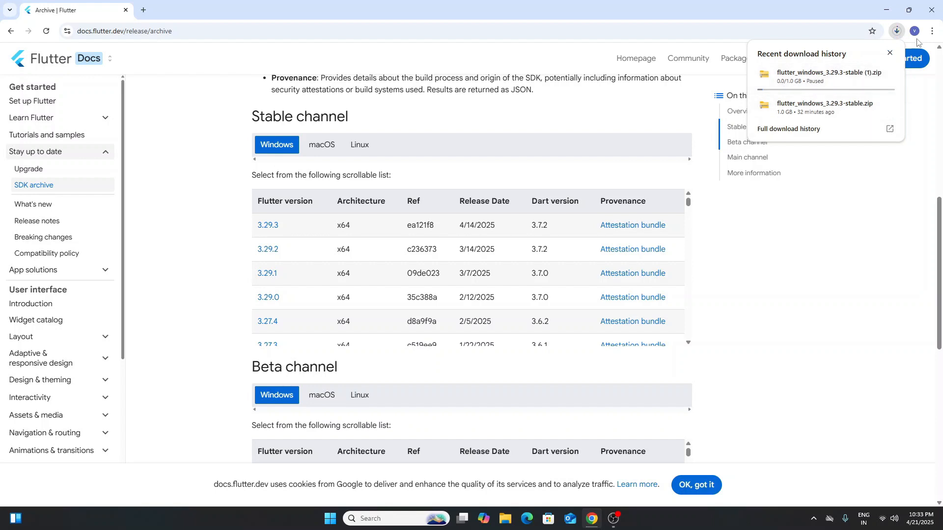
View the full download history and exit Chrome, abandoning the paused download
{"action": "left_click", "coordinate": [933, 31]}
{"action": "left_click", "coordinate": [853, 150]}
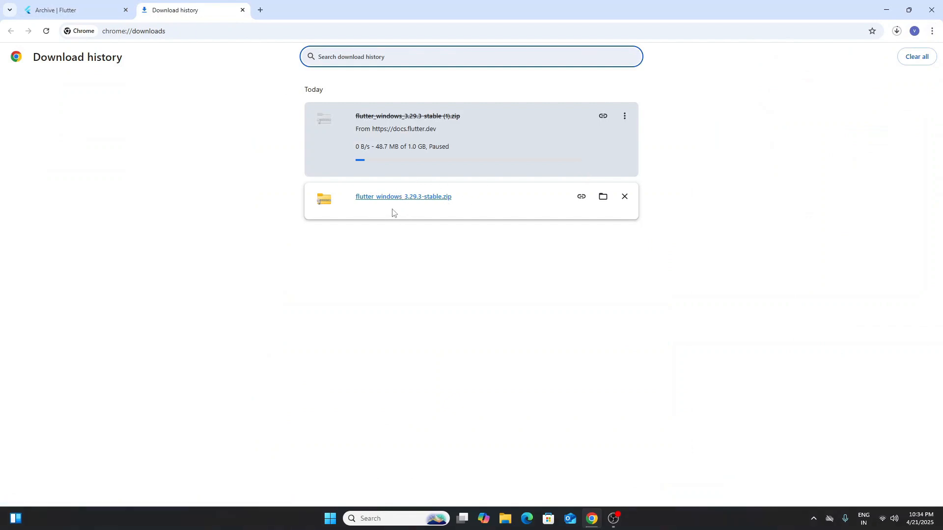
{"action": "left_click", "coordinate": [932, 9]}
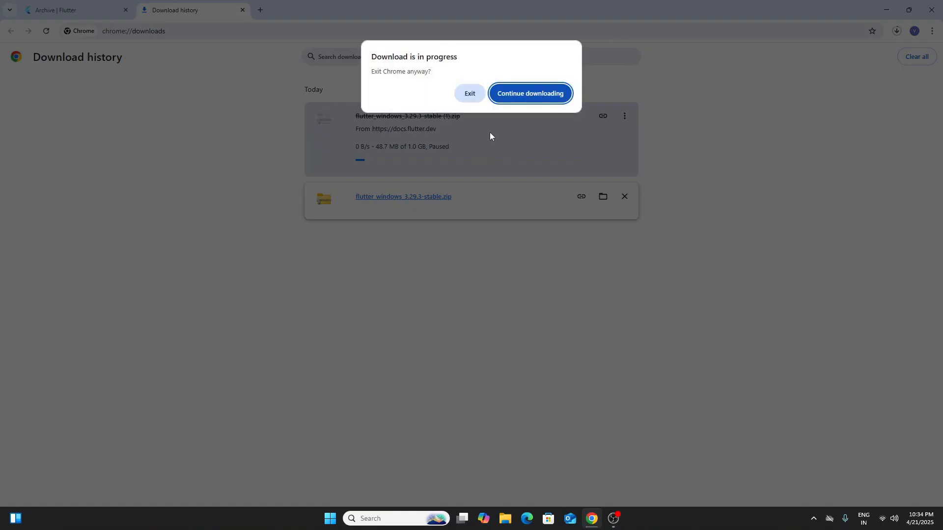
{"action": "left_click", "coordinate": [470, 93]}
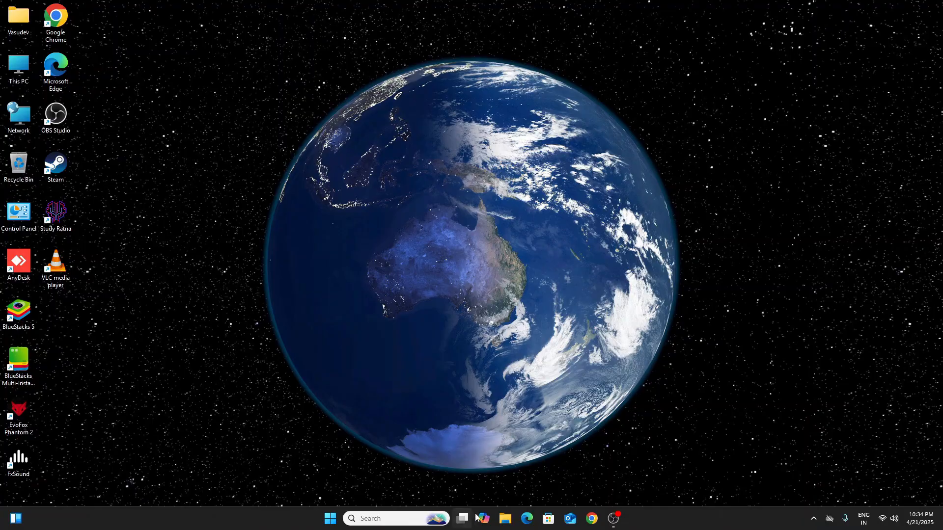
Extract the flutter_windows_3.29.3-stable archive in Downloads to the suggested folder and open the flutter folder inside it
{"action": "double_click", "coordinate": [18, 73]}
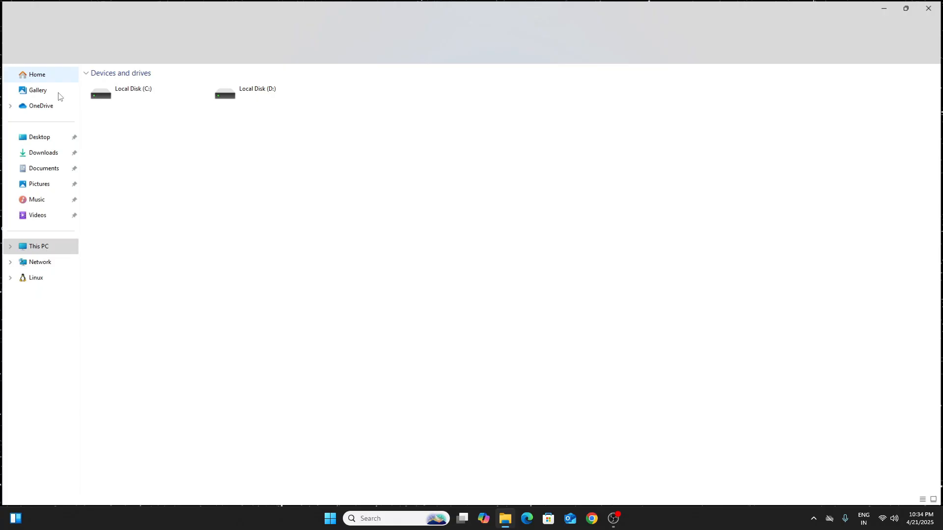
{"action": "left_click", "coordinate": [48, 152]}
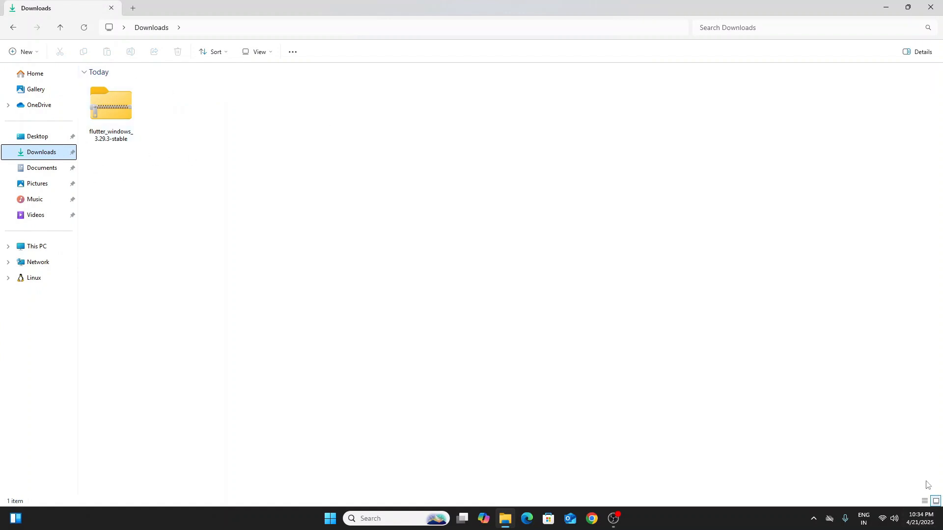
{"action": "right_click", "coordinate": [106, 133]}
{"action": "left_click", "coordinate": [144, 250]}
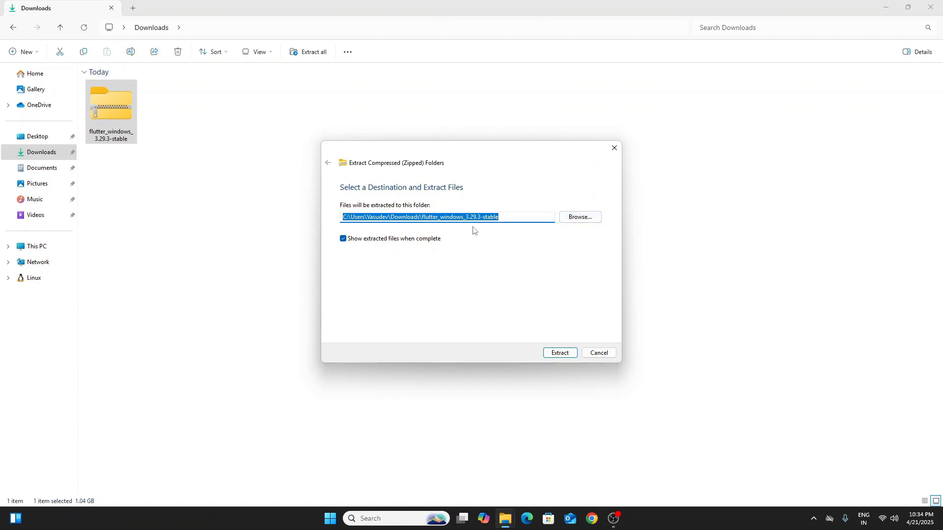
{"action": "left_click", "coordinate": [560, 353]}
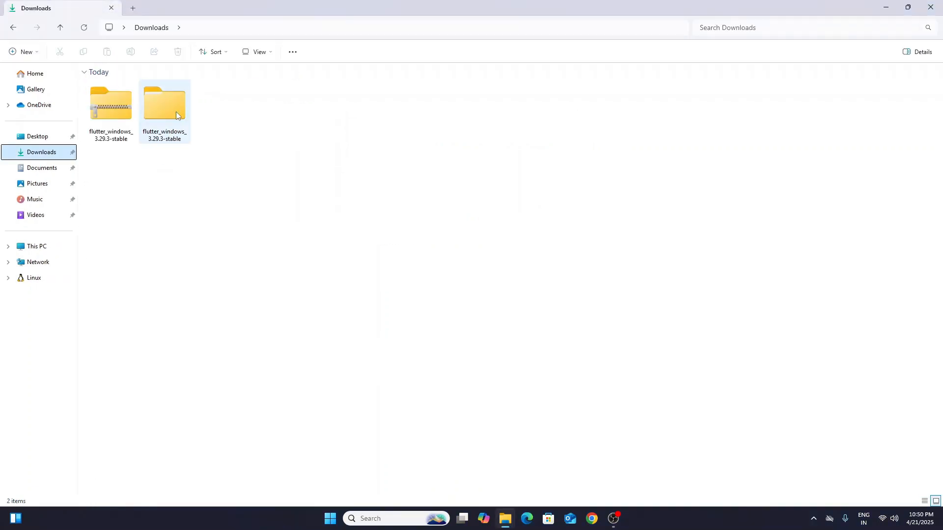
{"action": "double_click", "coordinate": [172, 109]}
{"action": "double_click", "coordinate": [164, 102]}
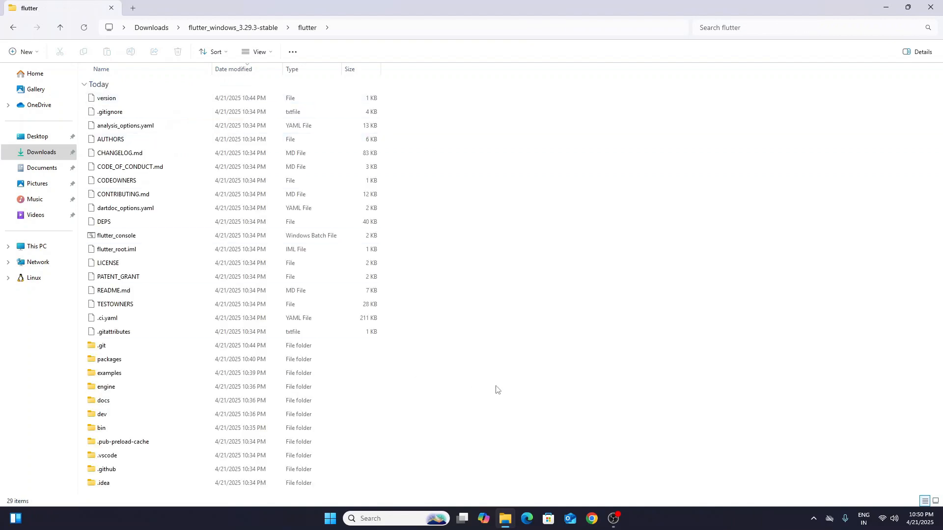
Open Command Prompt as administrator and run the flutter command to test whether it is available
{"action": "left_click", "coordinate": [409, 517]}
{"action": "type", "text": "co"}
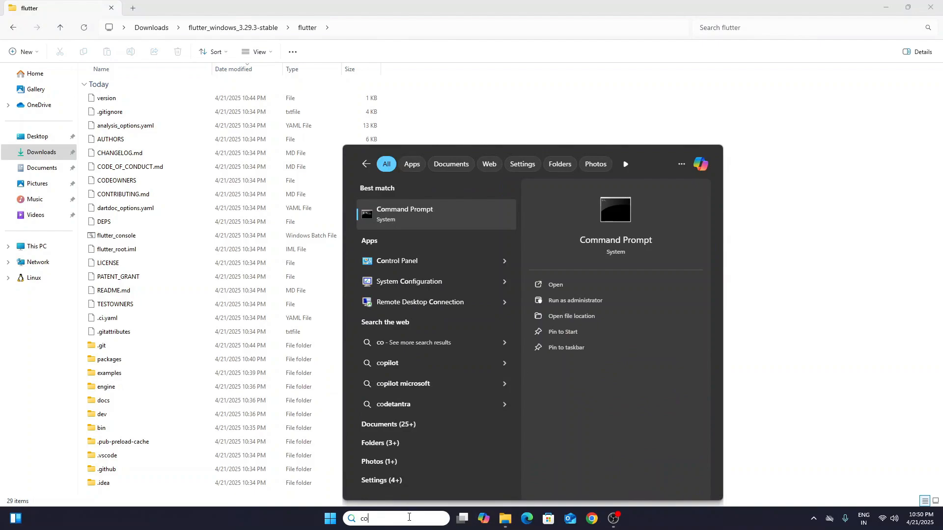
{"action": "left_click", "coordinate": [583, 304]}
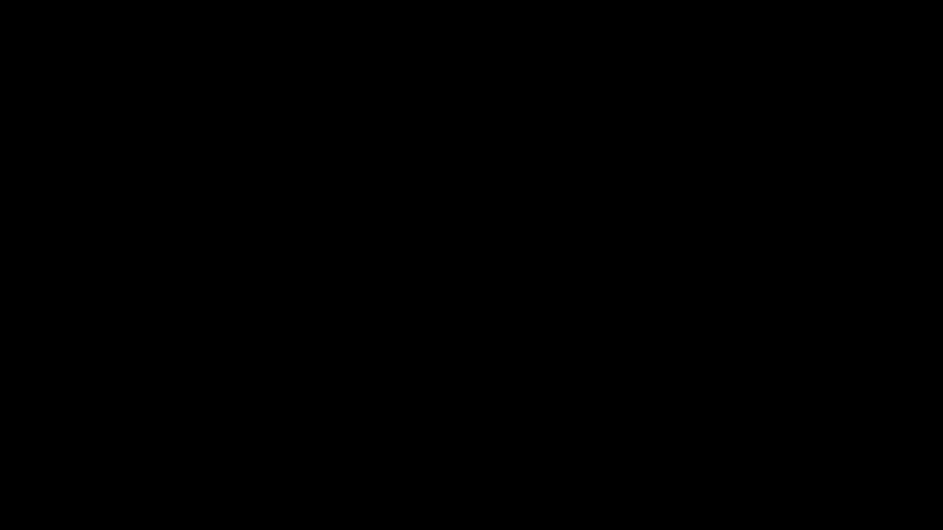
{"action": "type", "text": "flutter"}
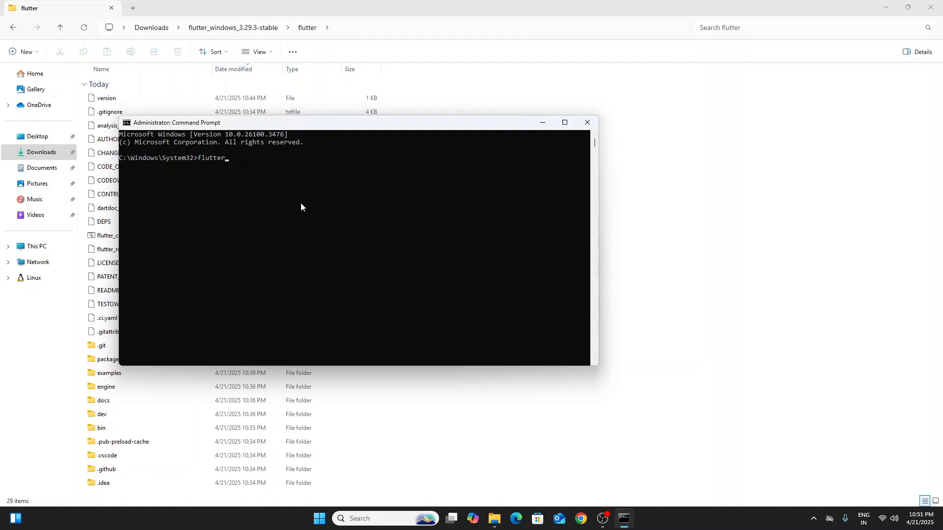
{"action": "key", "text": "Return"}
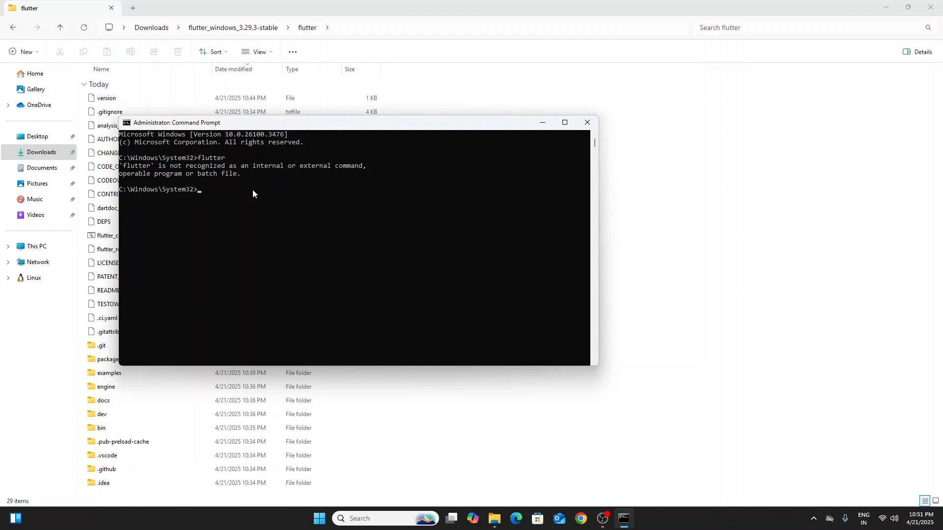
Open the bin folder inside the extracted flutter folder in File Explorer and copy its full path
{"action": "left_click", "coordinate": [636, 182]}
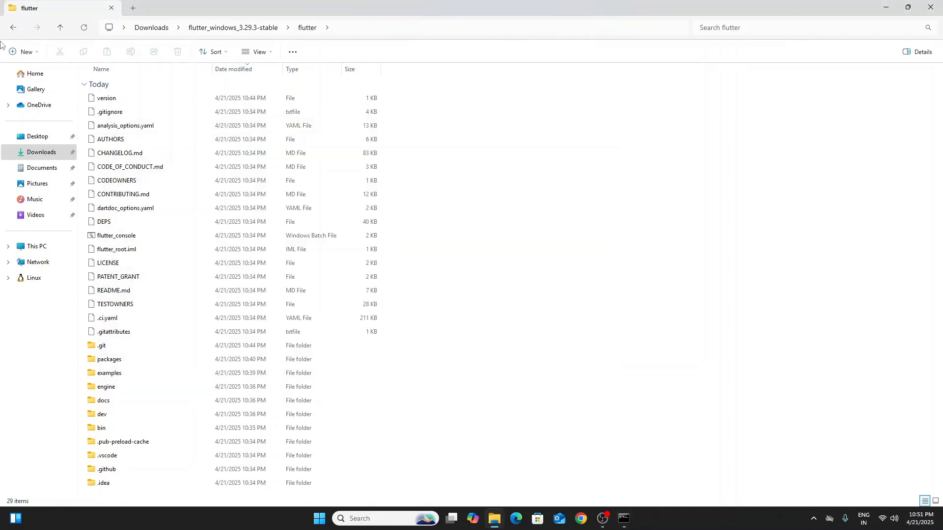
{"action": "left_click", "coordinate": [17, 30]}
{"action": "left_click", "coordinate": [16, 29]}
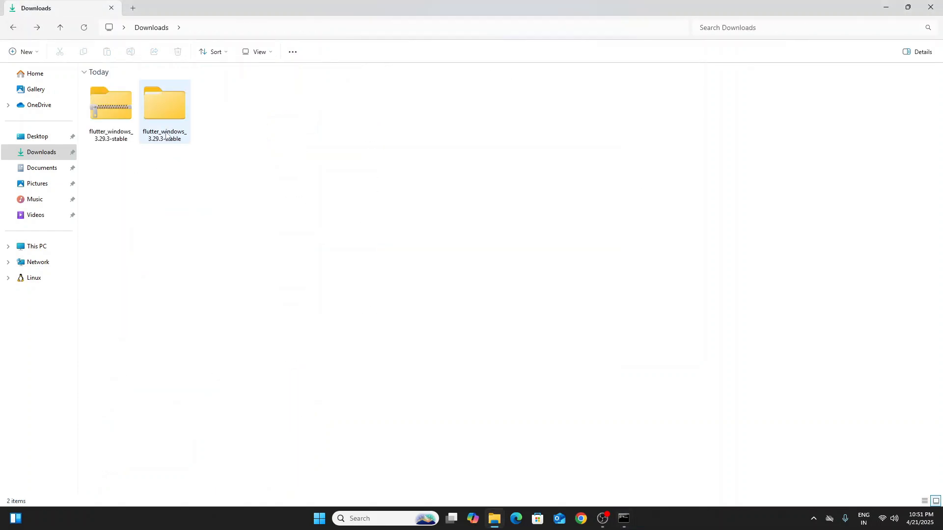
{"action": "double_click", "coordinate": [151, 136]}
{"action": "double_click", "coordinate": [131, 98]}
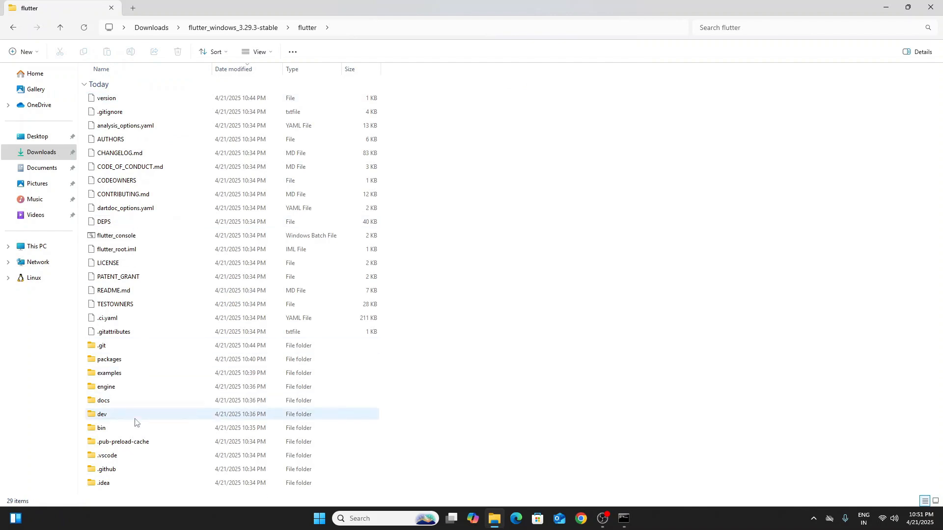
{"action": "double_click", "coordinate": [124, 434]}
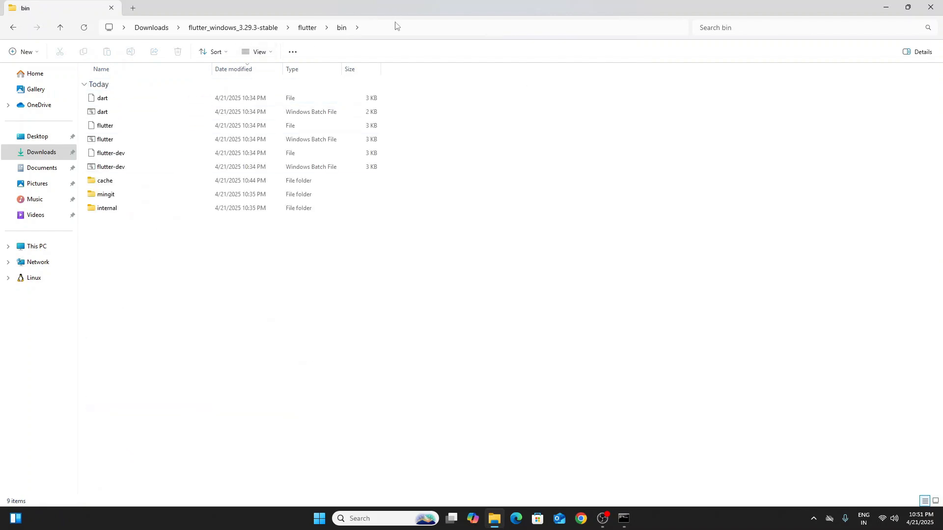
{"action": "left_click", "coordinate": [374, 28]}
{"action": "key", "text": "ctrl+c"}
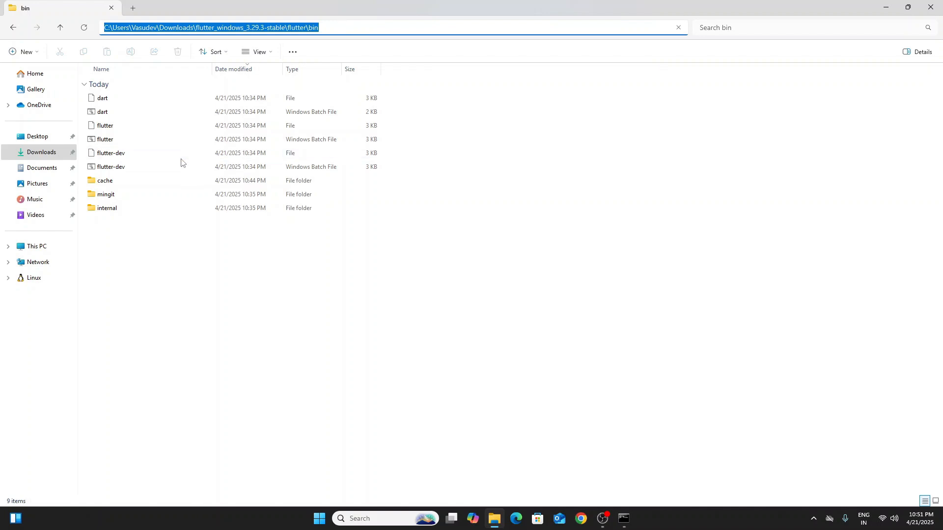
Go to This PC in File Explorer and close the Command Prompt window
{"action": "left_click", "coordinate": [39, 247]}
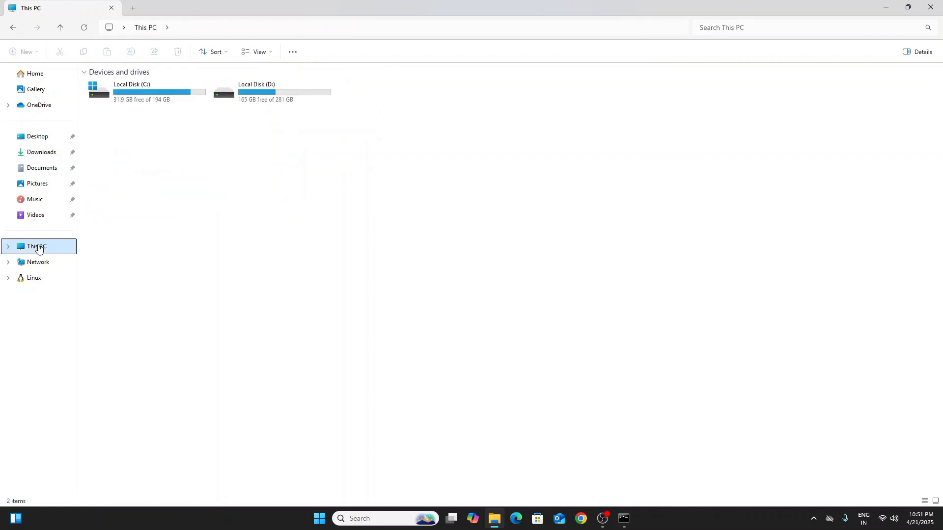
{"action": "left_click", "coordinate": [628, 518]}
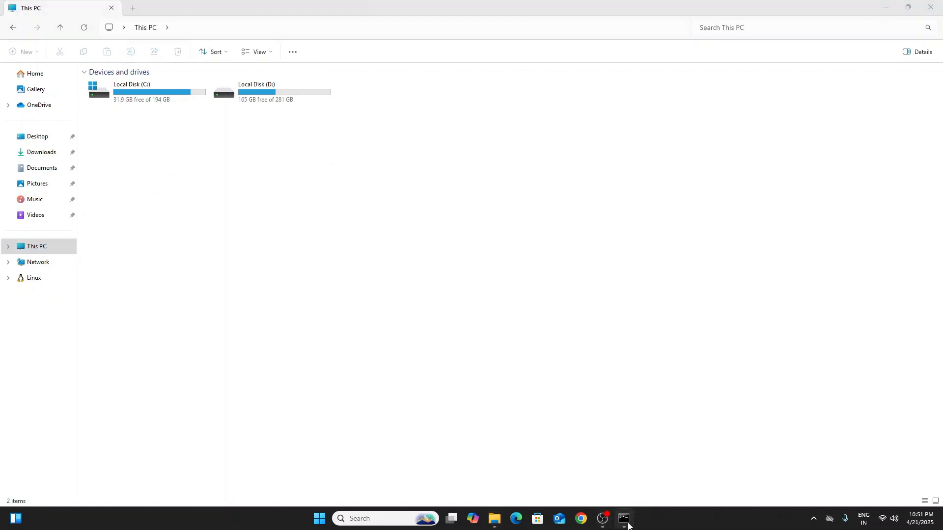
{"action": "left_click", "coordinate": [588, 118]}
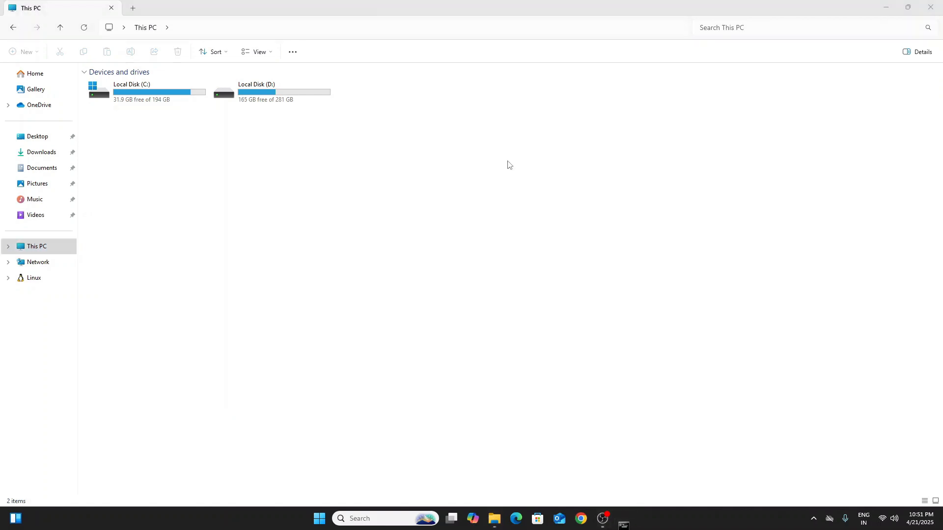
Open the Environment Variables dialog through the properties of This PC and the advanced system settings
{"action": "right_click", "coordinate": [327, 146]}
{"action": "left_click", "coordinate": [390, 245]}
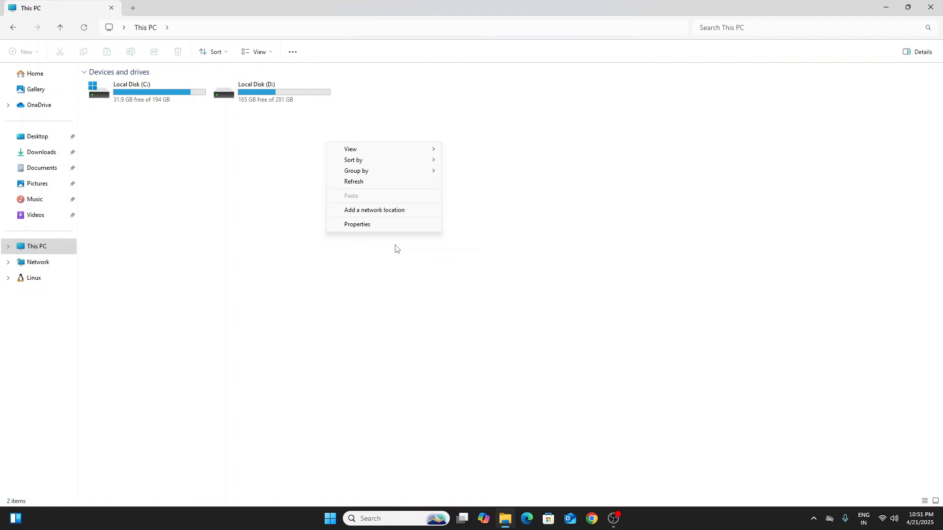
{"action": "left_click", "coordinate": [376, 229]}
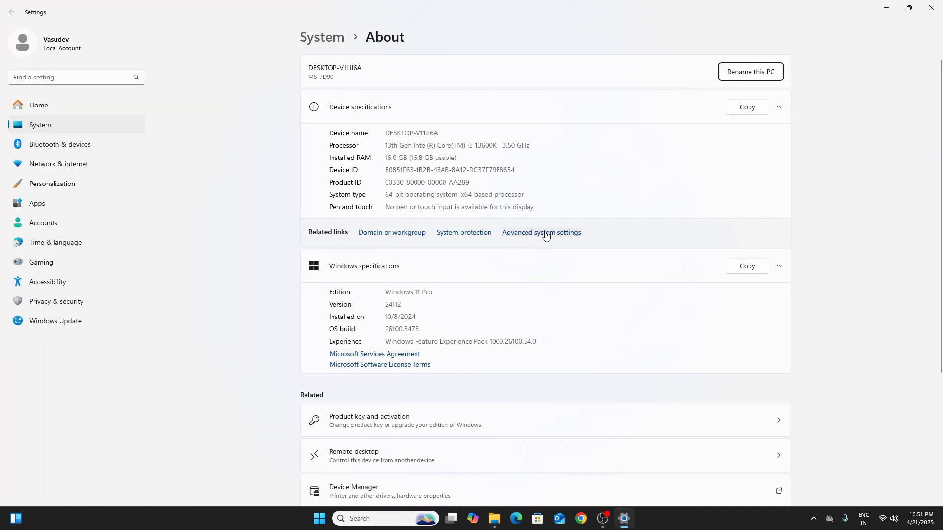
{"action": "left_click", "coordinate": [546, 233]}
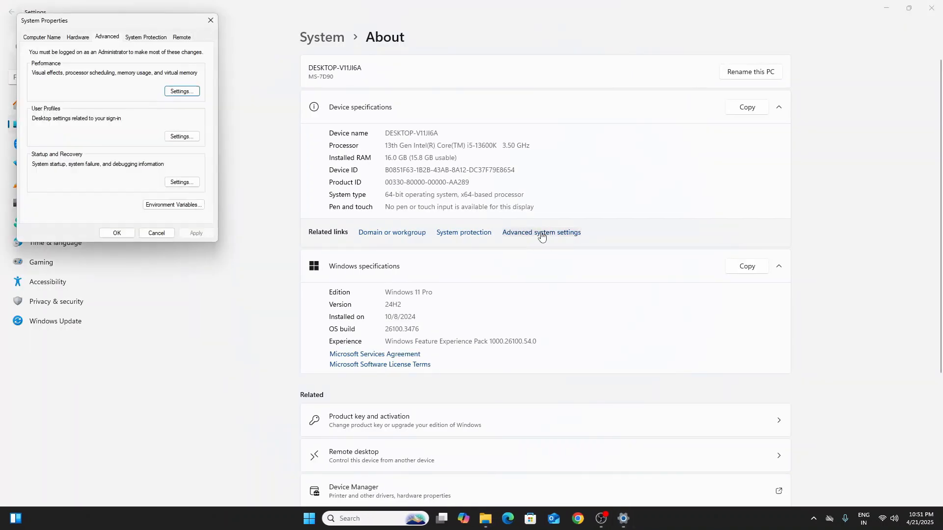
{"action": "left_click", "coordinate": [179, 205]}
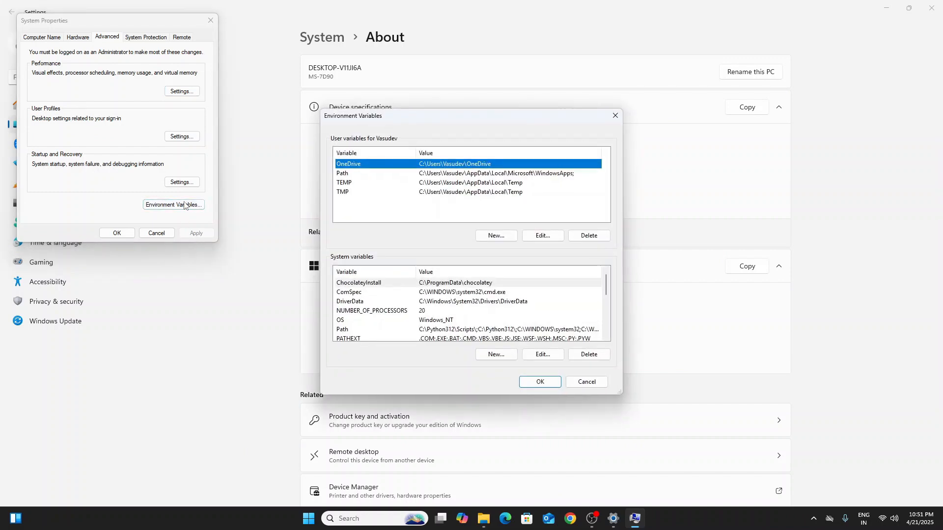
{"action": "left_click", "coordinate": [380, 217]}
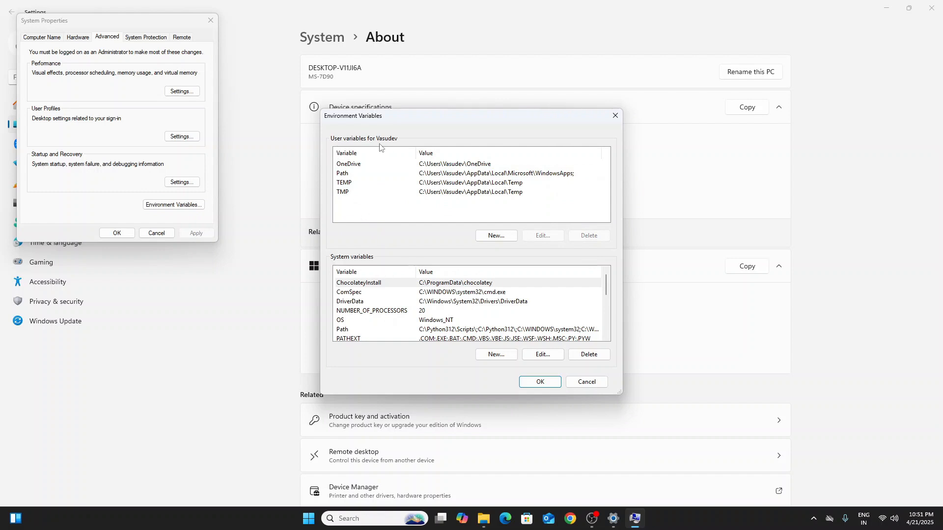
{"action": "left_click", "coordinate": [352, 177]}
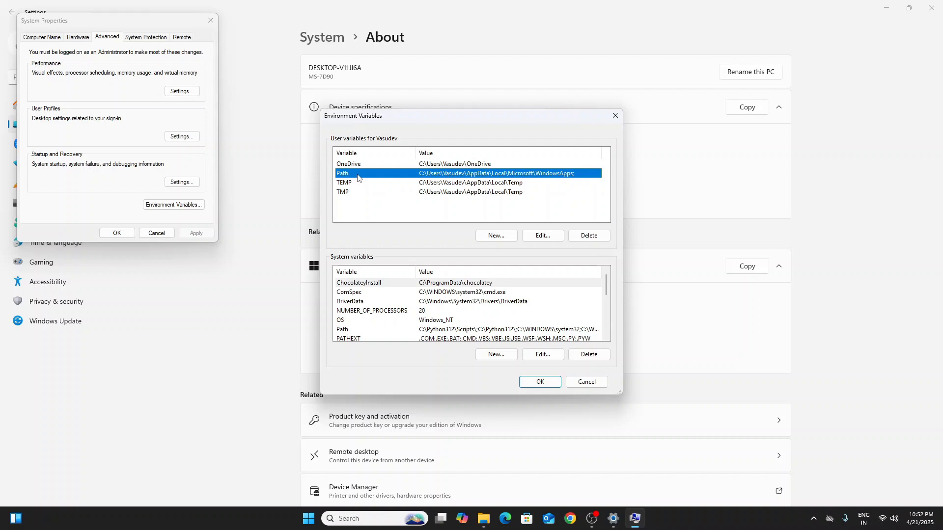
{"action": "left_click", "coordinate": [380, 210]}
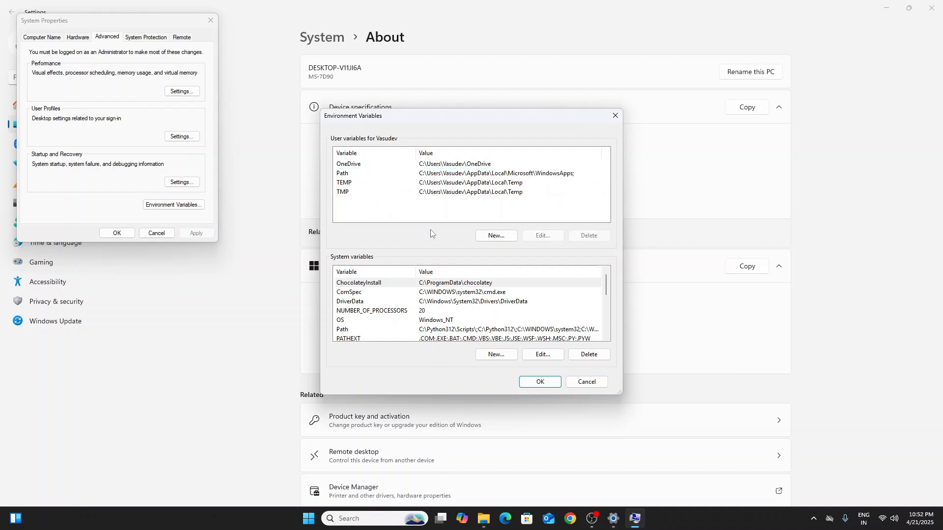
{"action": "left_click", "coordinate": [496, 236]}
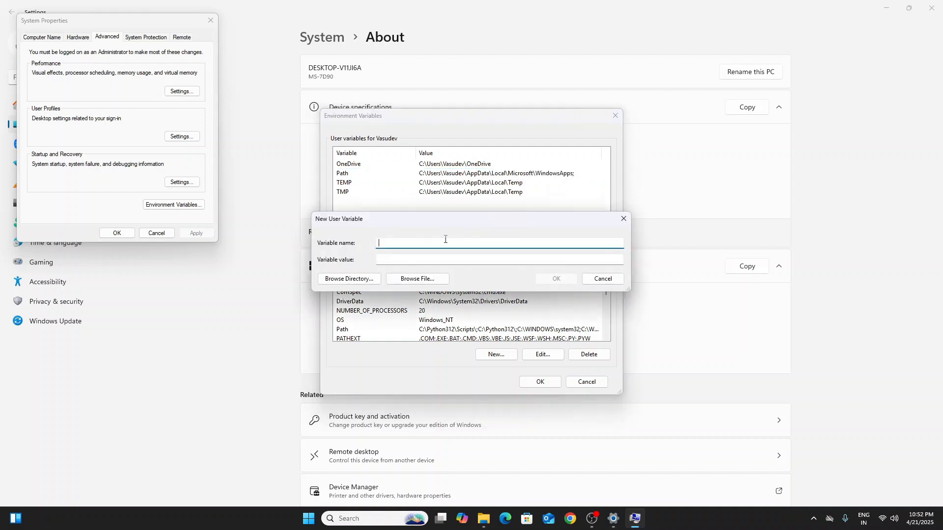
{"action": "left_click", "coordinate": [386, 261]}
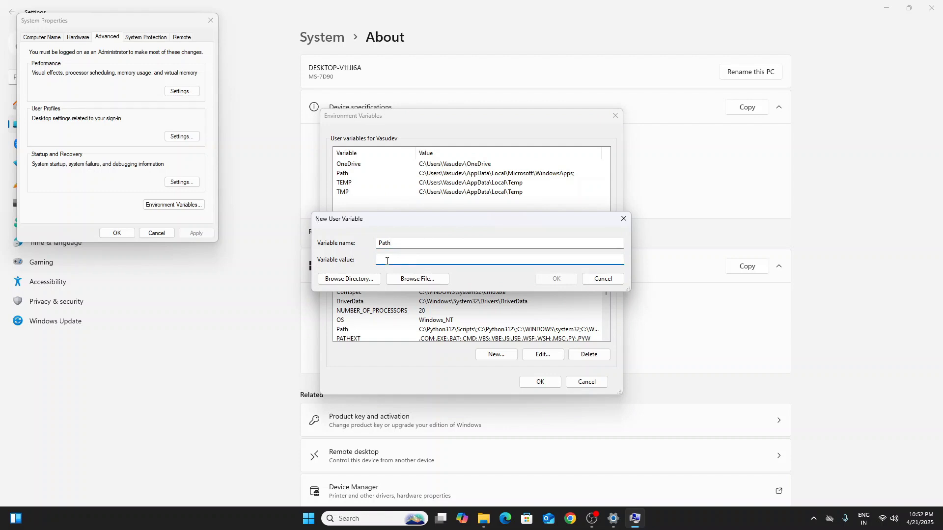
{"action": "key", "text": "ctrl+v"}
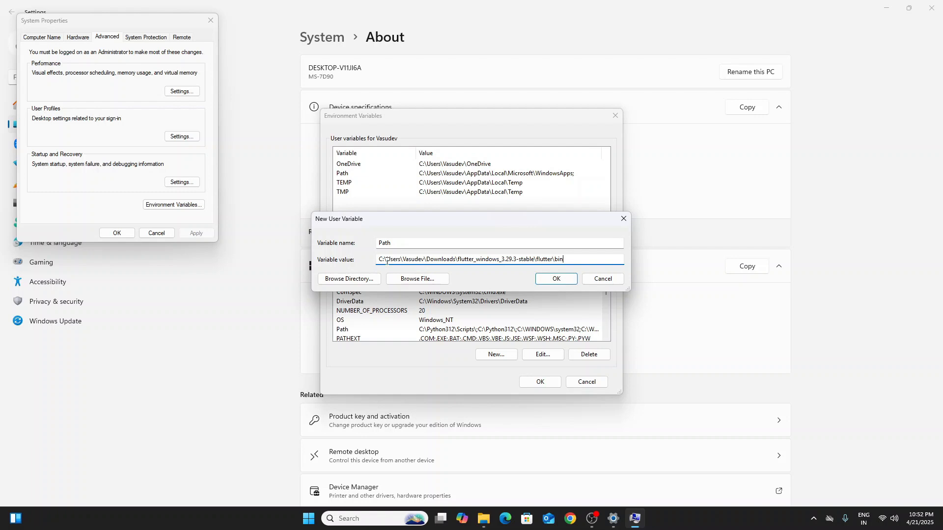
{"action": "left_click", "coordinate": [611, 284]}
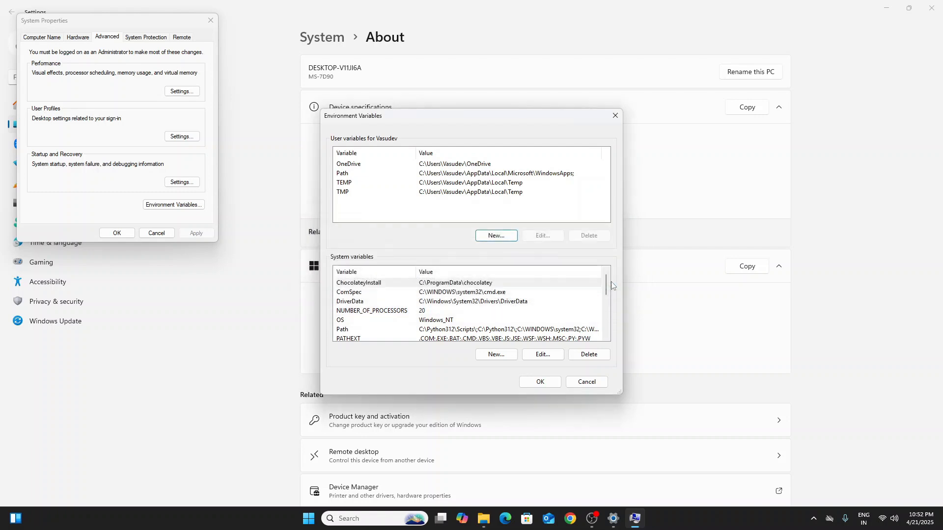
Add the copied flutter\bin path to the user Path variable, move it to the top of the list and save the changes
{"action": "double_click", "coordinate": [389, 175]}
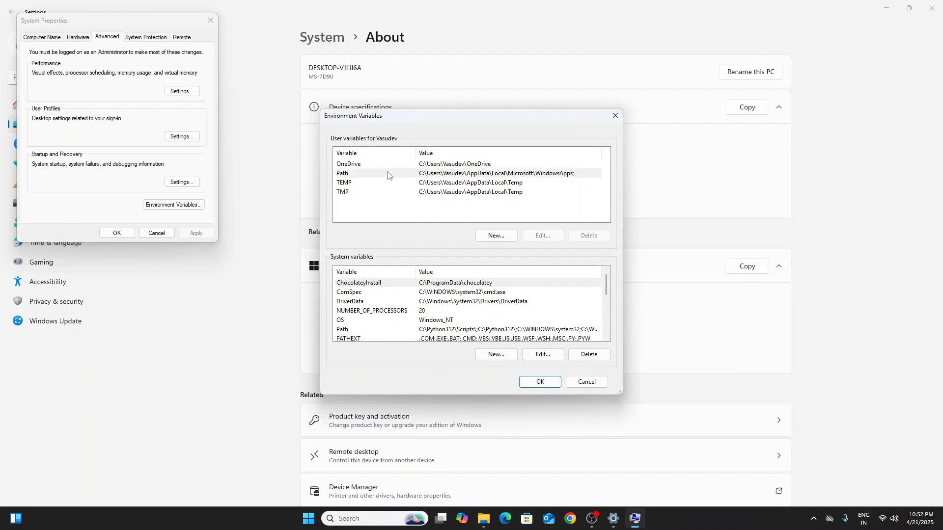
{"action": "left_click", "coordinate": [443, 175]}
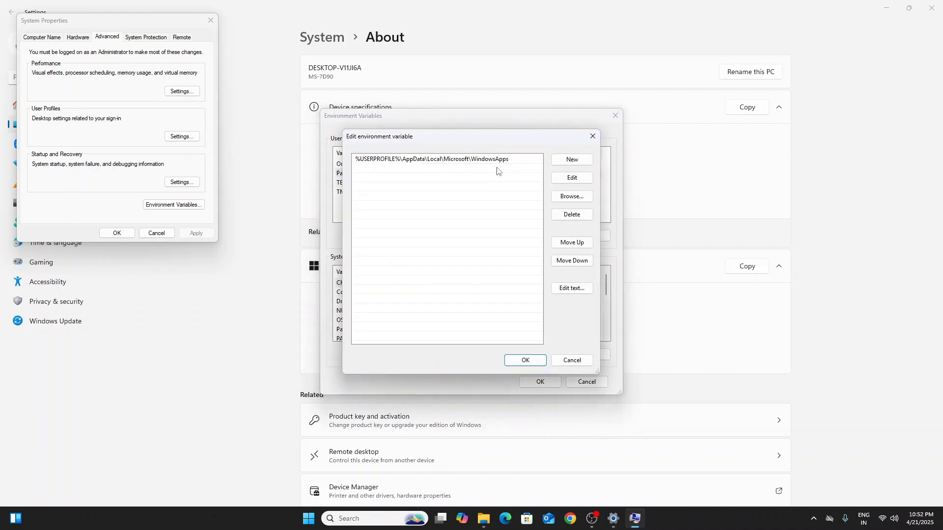
{"action": "left_click", "coordinate": [573, 160]}
{"action": "type", "text": "C:\\Users\\Vasudev\\Downloads\\flutter_windows_3.29.3-stable\\flutter\\bin"}
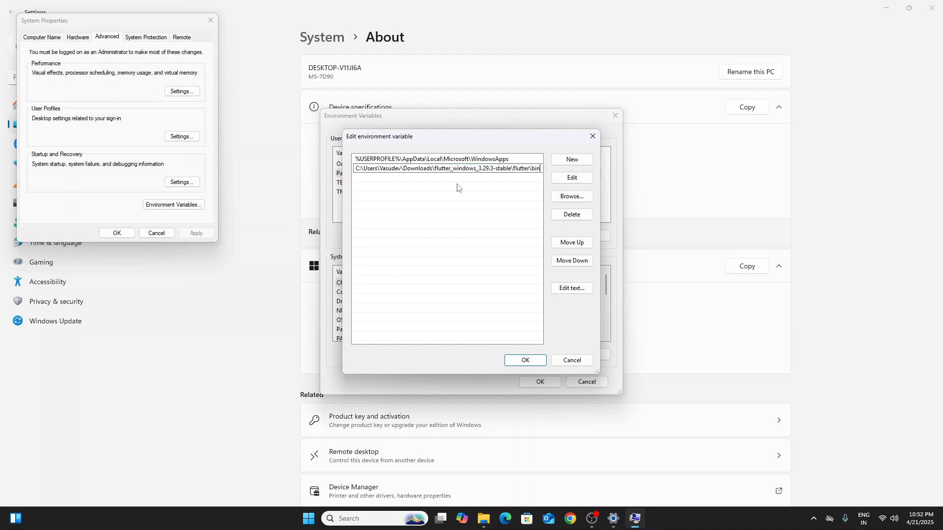
{"action": "left_click", "coordinate": [474, 191]}
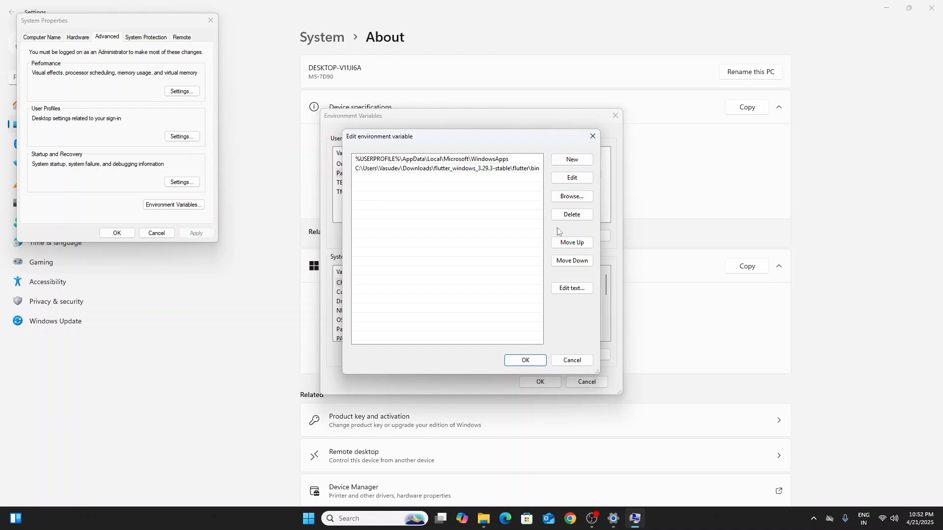
{"action": "left_click", "coordinate": [581, 243]}
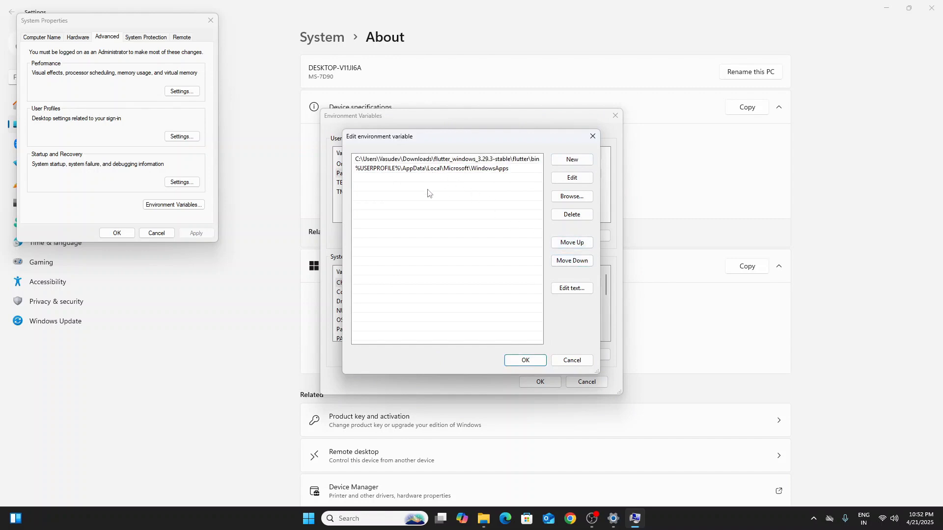
{"action": "left_click", "coordinate": [519, 362]}
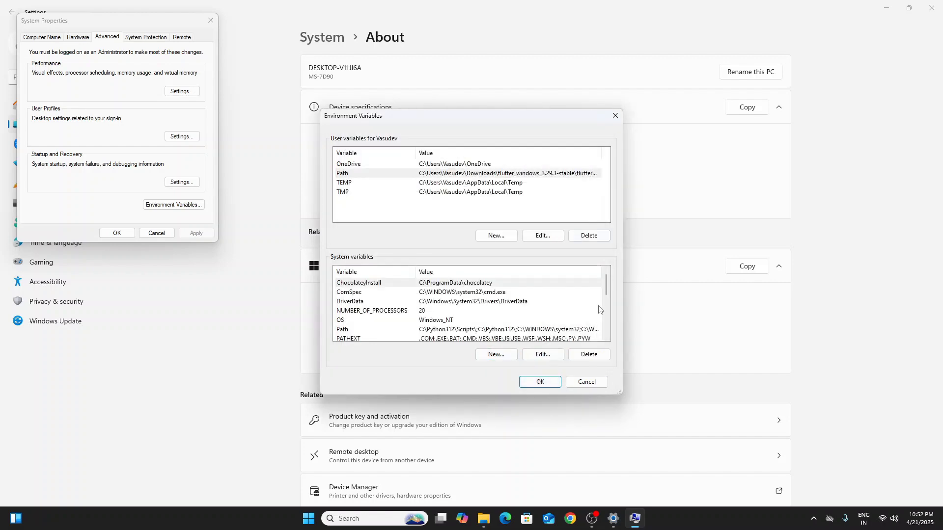
{"action": "left_click", "coordinate": [541, 383]}
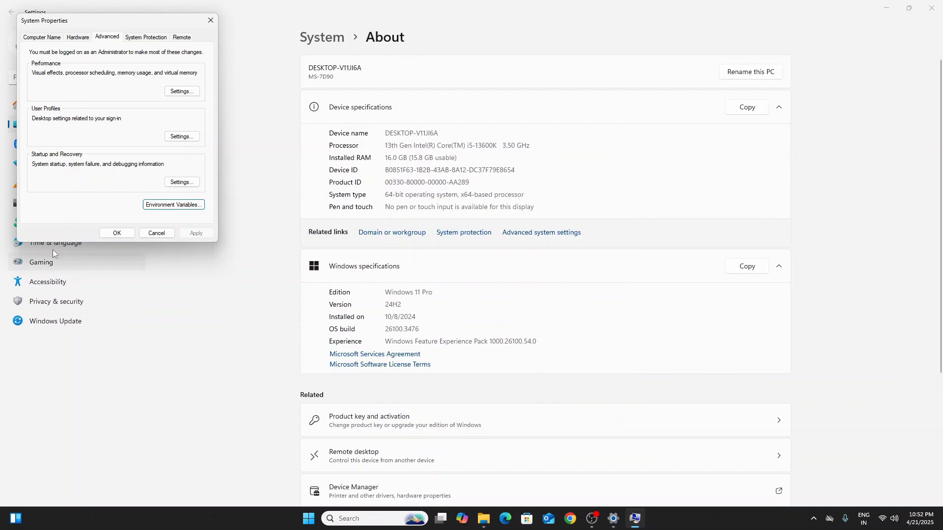
{"action": "left_click", "coordinate": [114, 234]}
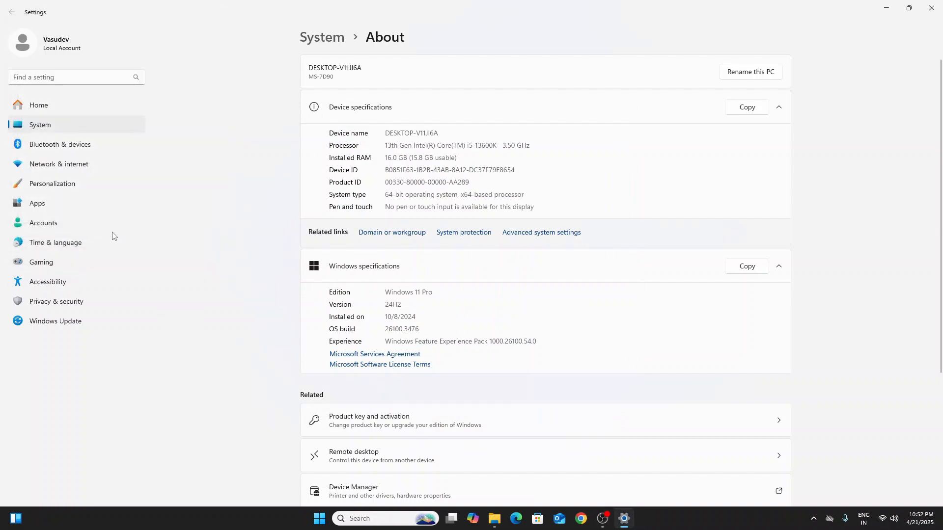
{"action": "left_click", "coordinate": [603, 518]}
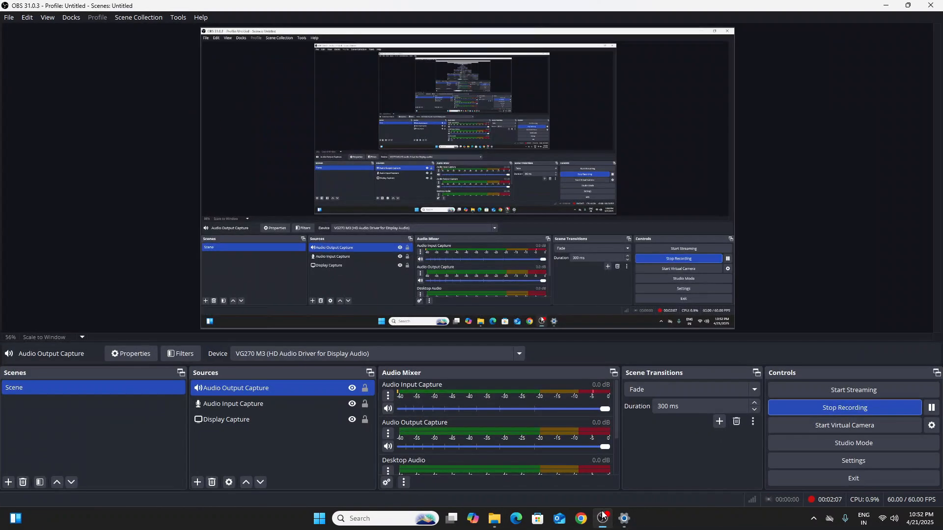
{"action": "left_click", "coordinate": [603, 518]}
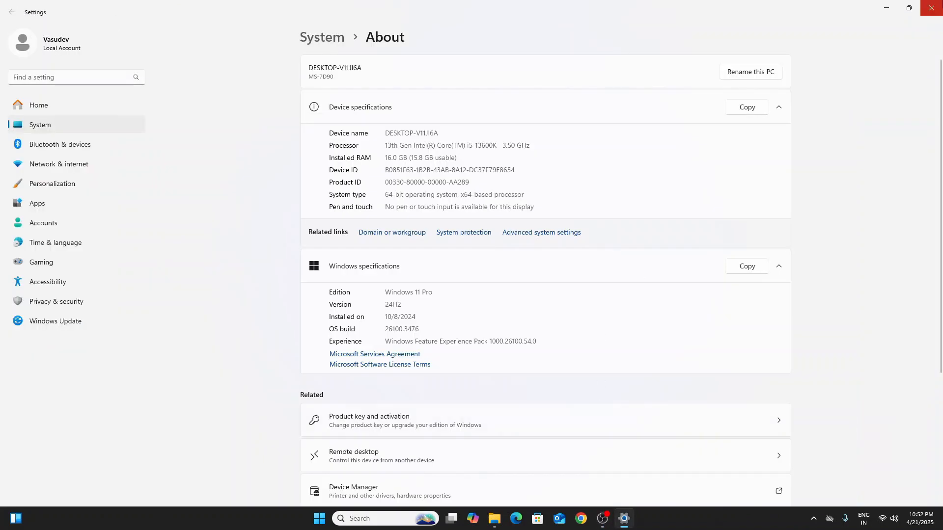
Close the Settings and File Explorer windows and run the flutter command in Command Prompt as administrator
{"action": "left_click", "coordinate": [932, 8]}
{"action": "left_click", "coordinate": [931, 8]}
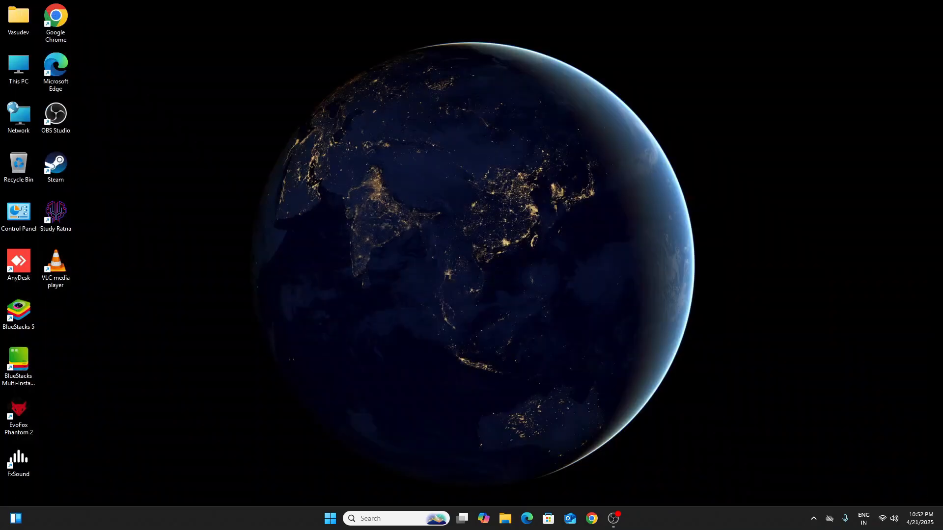
{"action": "left_click", "coordinate": [399, 518]}
{"action": "type", "text": "c"}
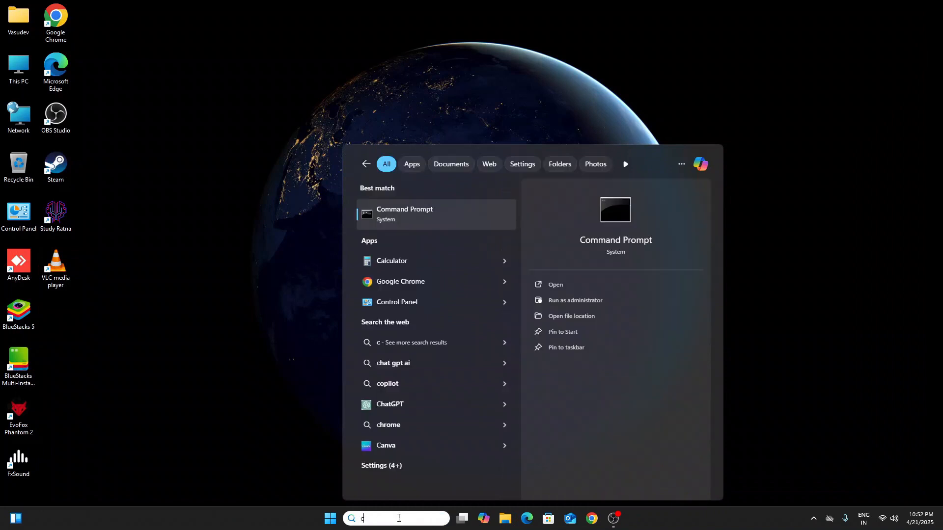
{"action": "type", "text": "md"}
{"action": "left_click", "coordinate": [574, 300]}
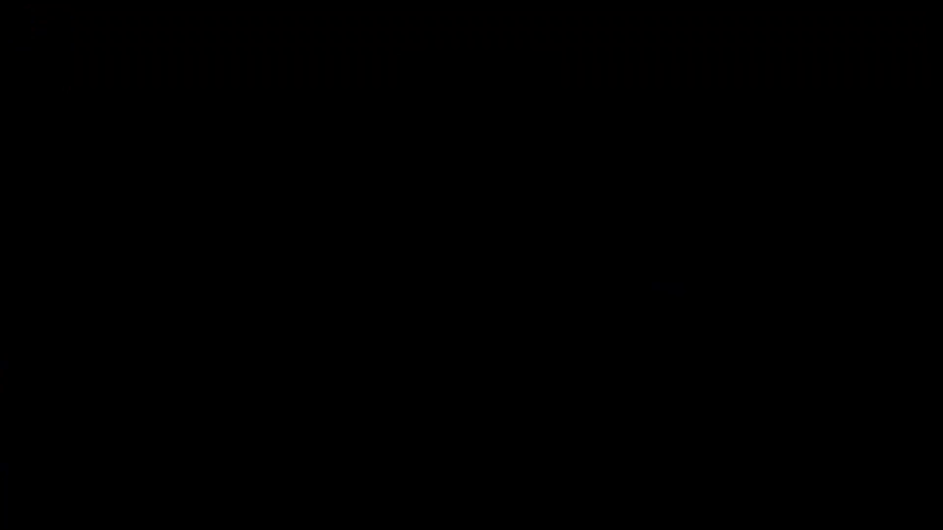
{"action": "type", "text": "flutter"}
{"action": "key", "text": "Return"}
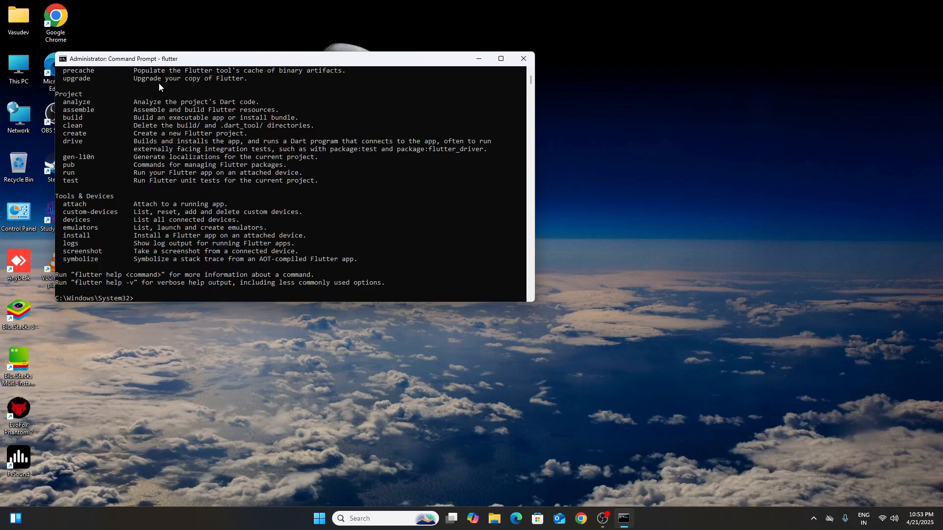
Maximize the Command Prompt window and run flutter doctor to check the development setup
{"action": "left_click", "coordinate": [501, 59]}
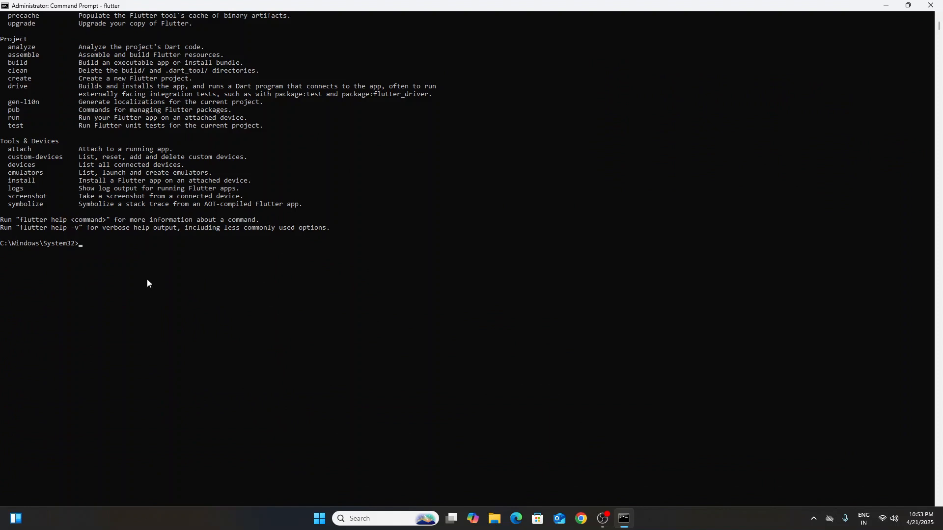
{"action": "type", "text": "flutter doctor"}
{"action": "key", "text": "Return"}
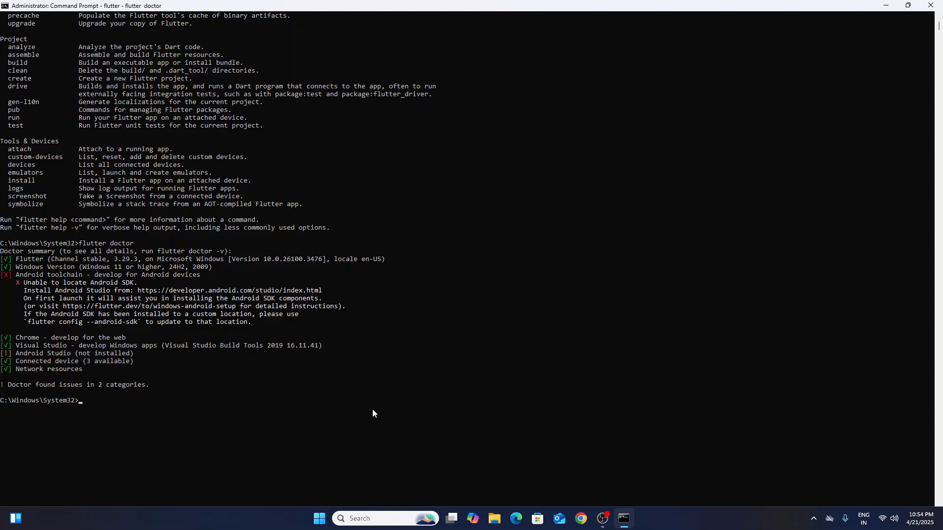
Switch to Google Chrome, search for android studio and open the sponsored developer.android.com Android Studio result
{"action": "left_click", "coordinate": [580, 518]}
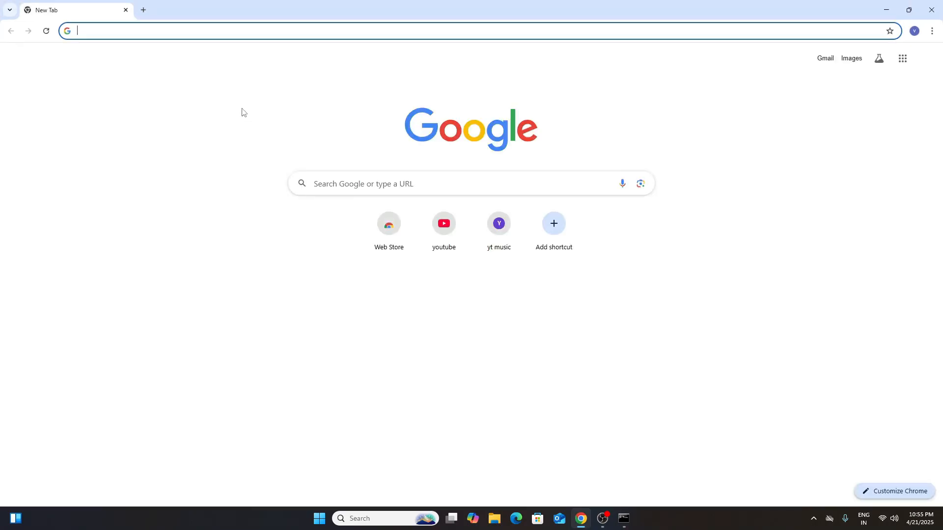
{"action": "type", "text": "andr"}
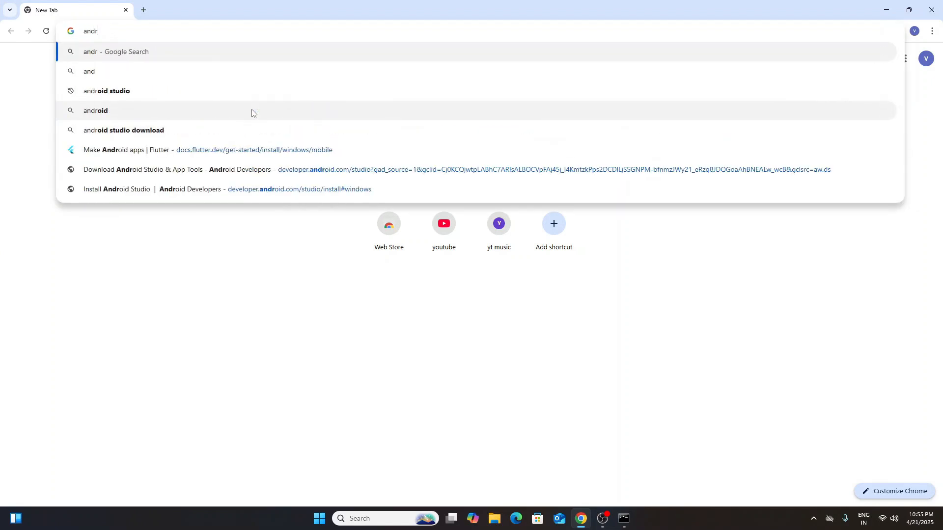
{"action": "type", "text": "oid studio"}
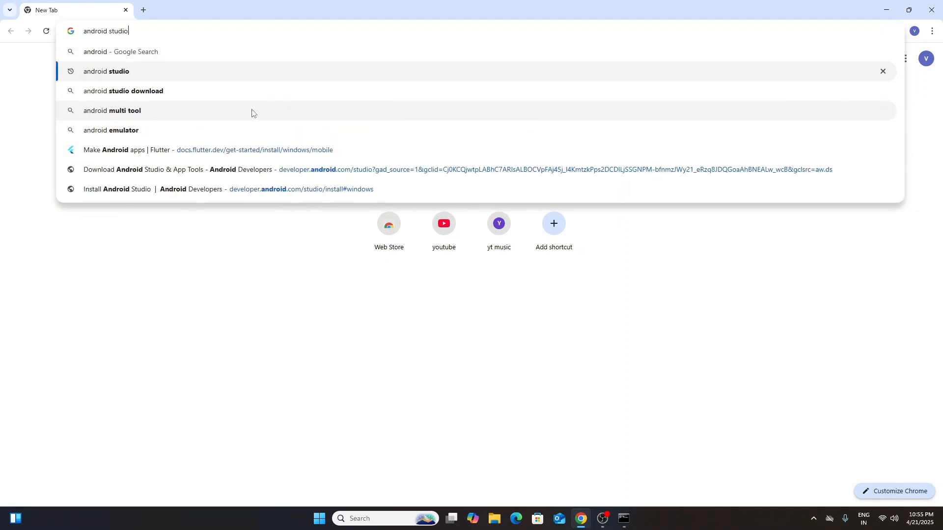
{"action": "key", "text": "Return"}
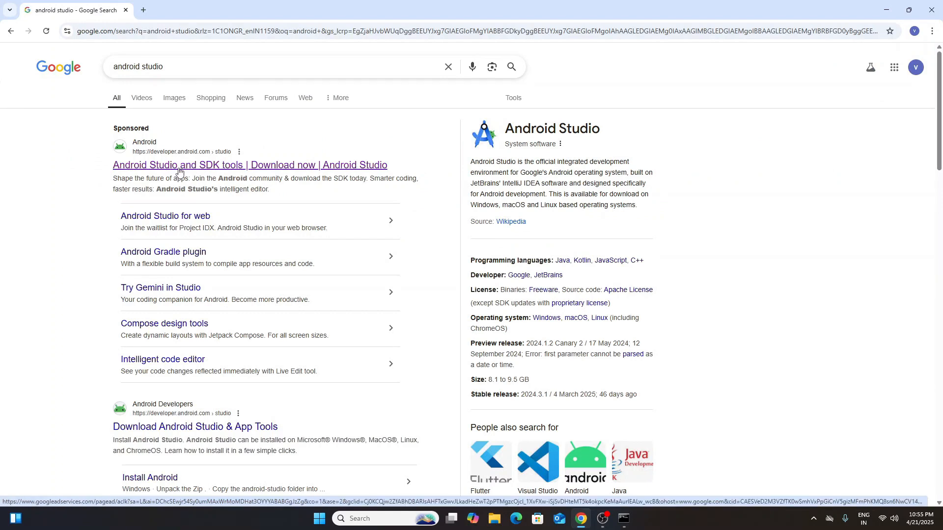
{"action": "left_click", "coordinate": [179, 171]}
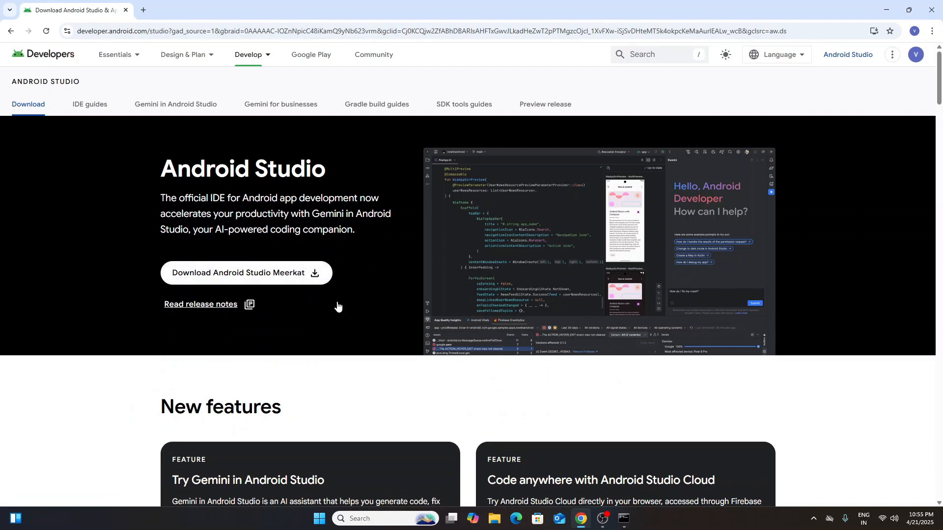
Agree to the terms and conditions and download Android Studio Meerkat 2024.3.1 Patch 1 for Windows
{"action": "left_click", "coordinate": [276, 280]}
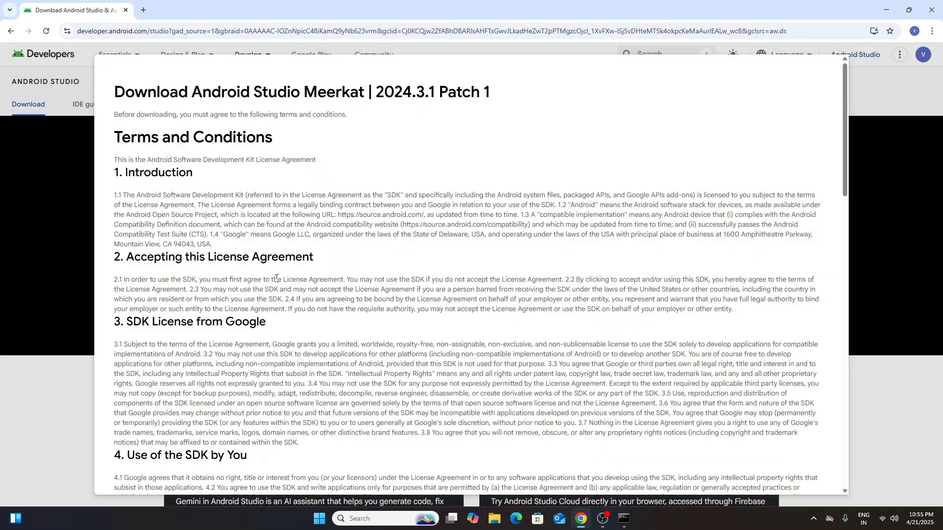
{"action": "scroll", "coordinate": [276, 277], "scroll_direction": "down", "scroll_amount": 10}
{"action": "scroll", "coordinate": [276, 278], "scroll_direction": "down", "scroll_amount": 10}
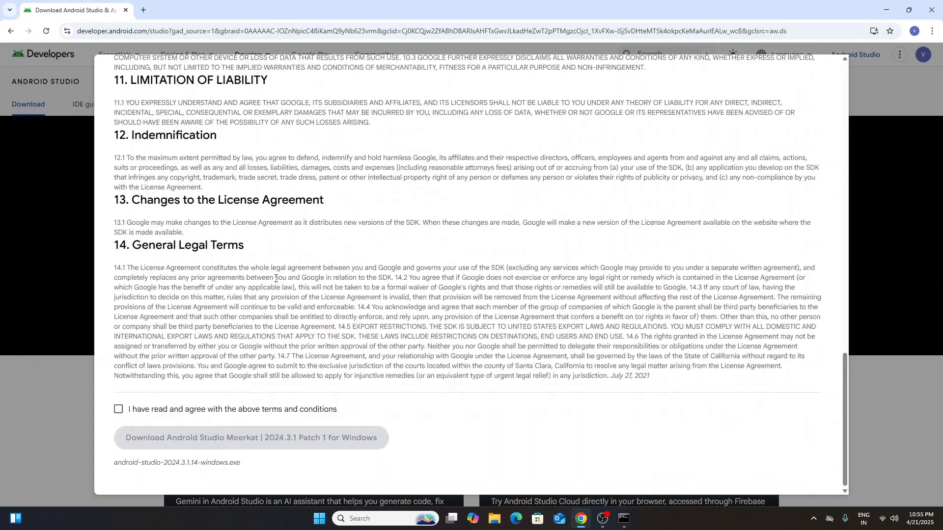
{"action": "left_click", "coordinate": [119, 410]}
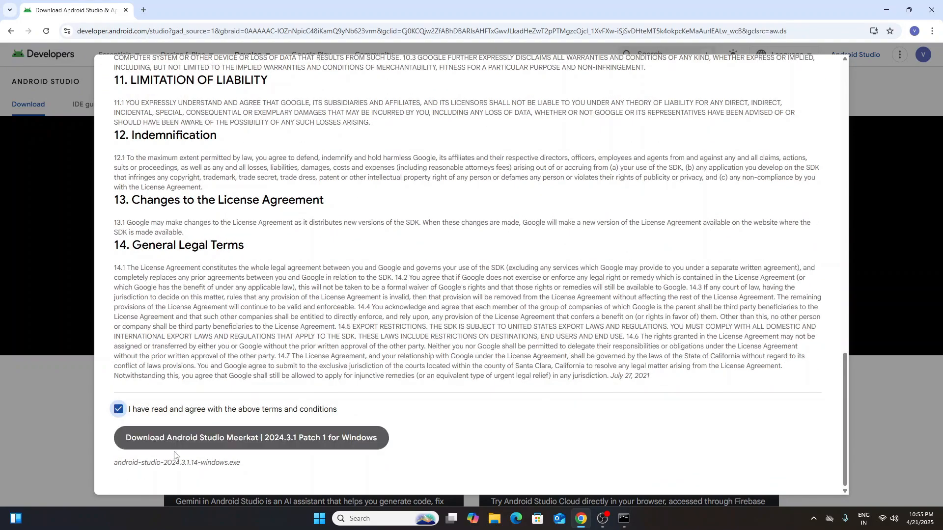
{"action": "left_click", "coordinate": [144, 438]}
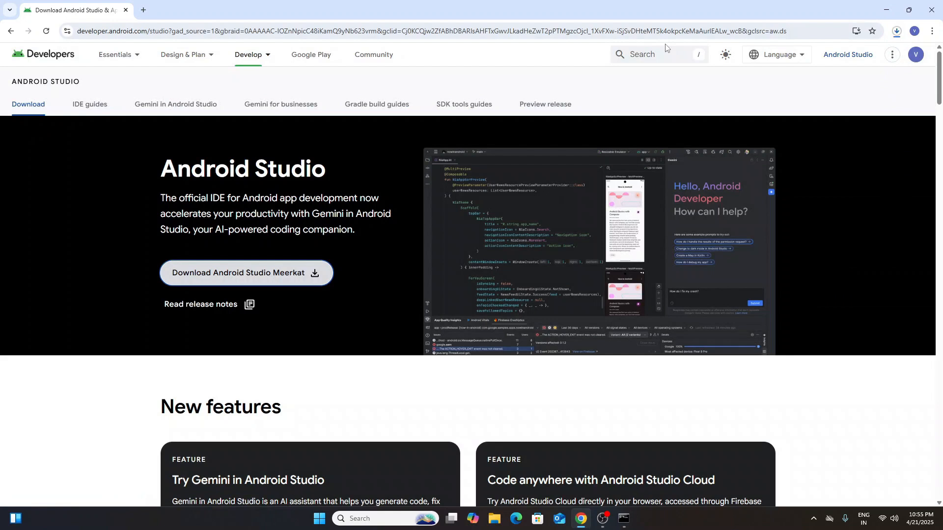
Dismiss the badge notice and show the downloaded android-studio-2024.3.1.14-windows.exe in its folder from the full download history
{"action": "left_click", "coordinate": [897, 31]}
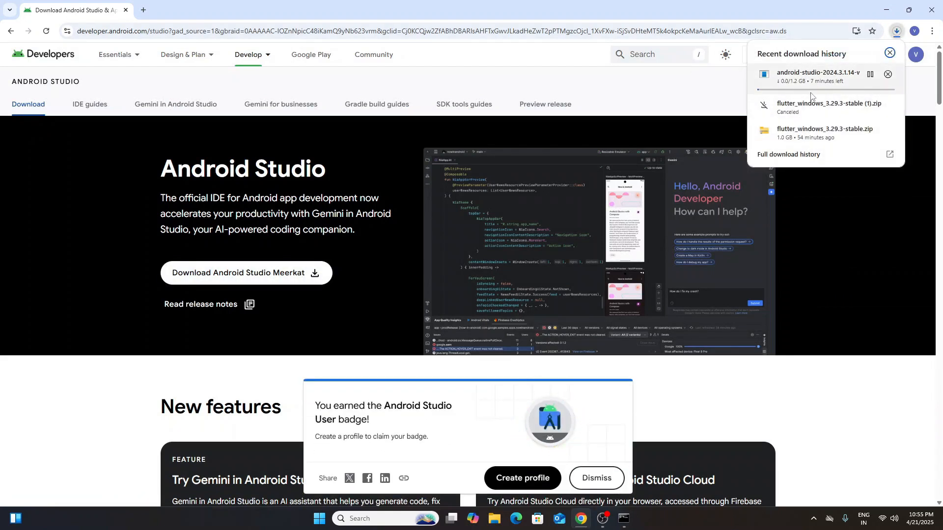
{"action": "left_click", "coordinate": [618, 472]}
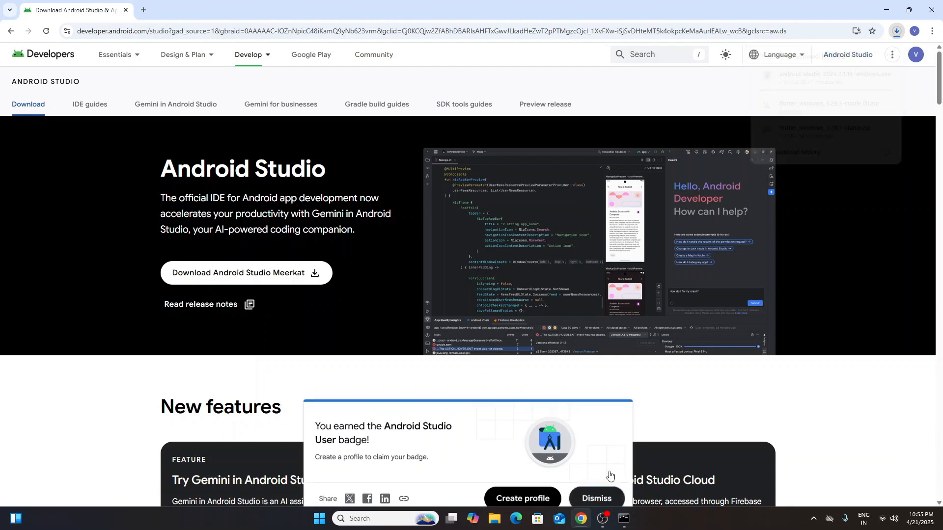
{"action": "left_click", "coordinate": [933, 31]}
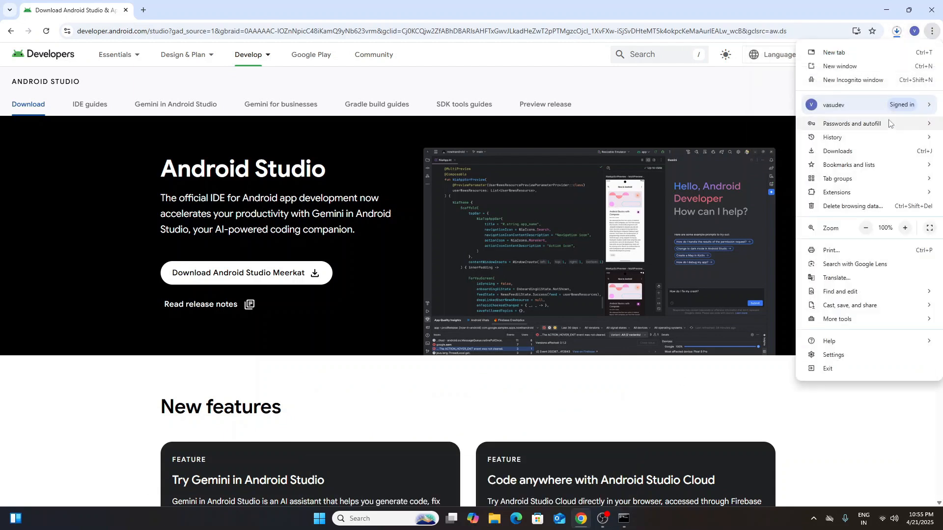
{"action": "left_click", "coordinate": [855, 151]}
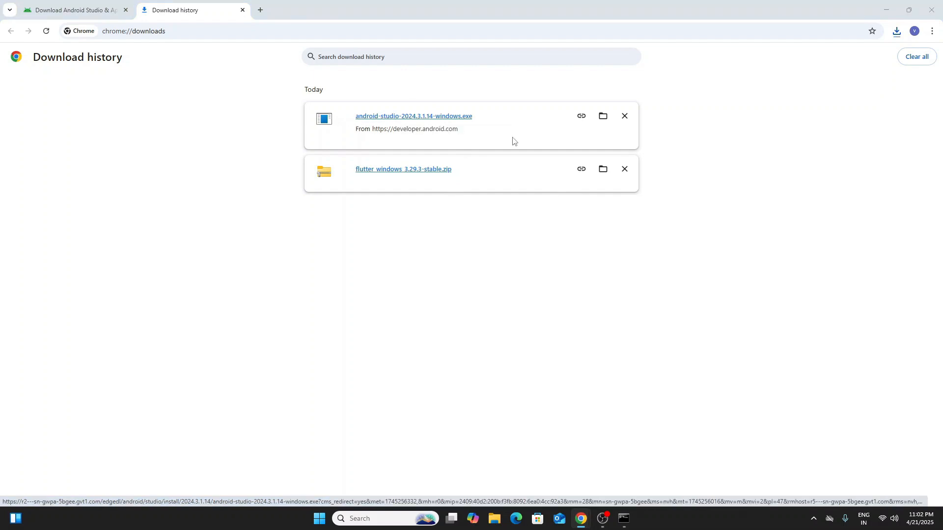
{"action": "left_click", "coordinate": [600, 122]}
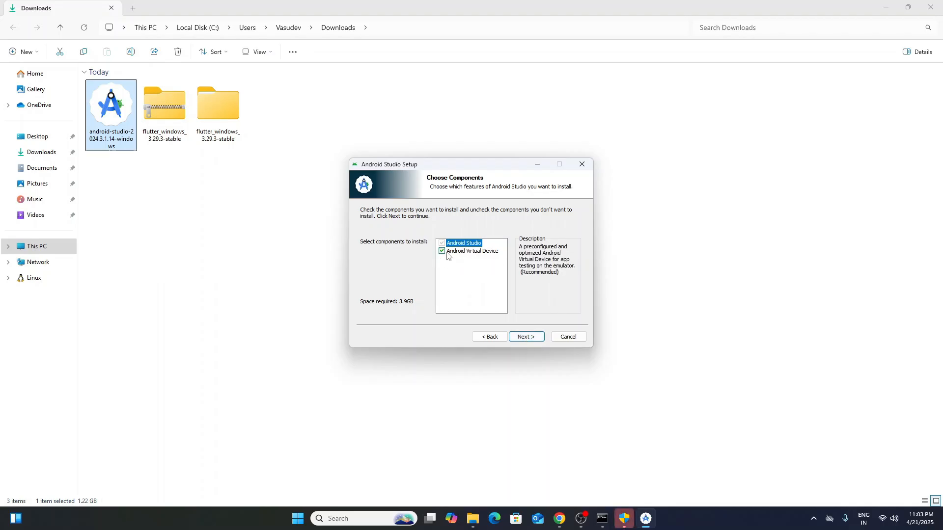
Exclude Android Virtual Device from the components to install and continue to the installation location
{"action": "left_click", "coordinate": [445, 254]}
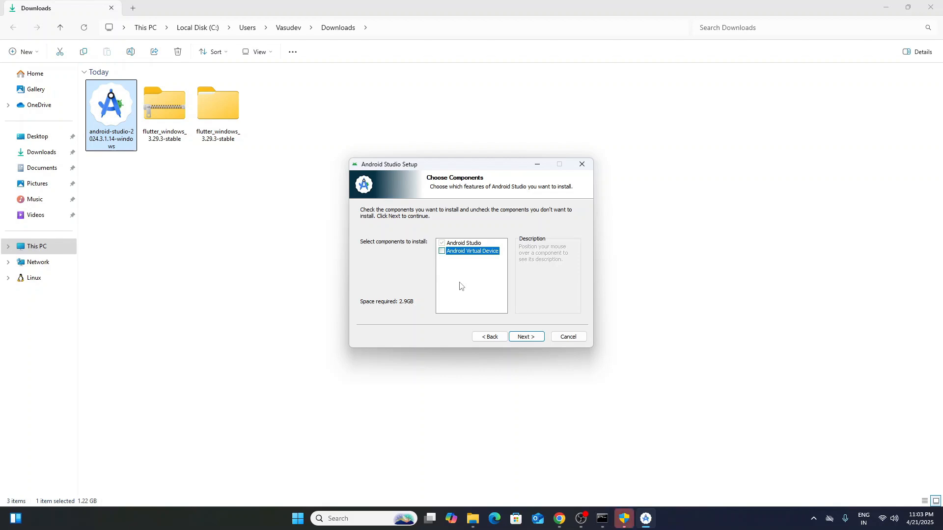
{"action": "left_click", "coordinate": [624, 519]}
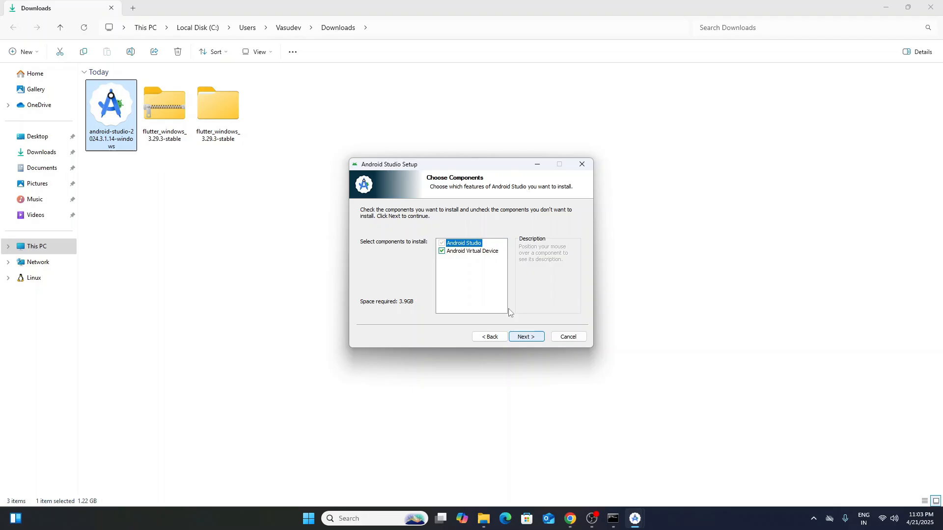
{"action": "left_click", "coordinate": [582, 164]}
{"action": "left_click", "coordinate": [501, 288]}
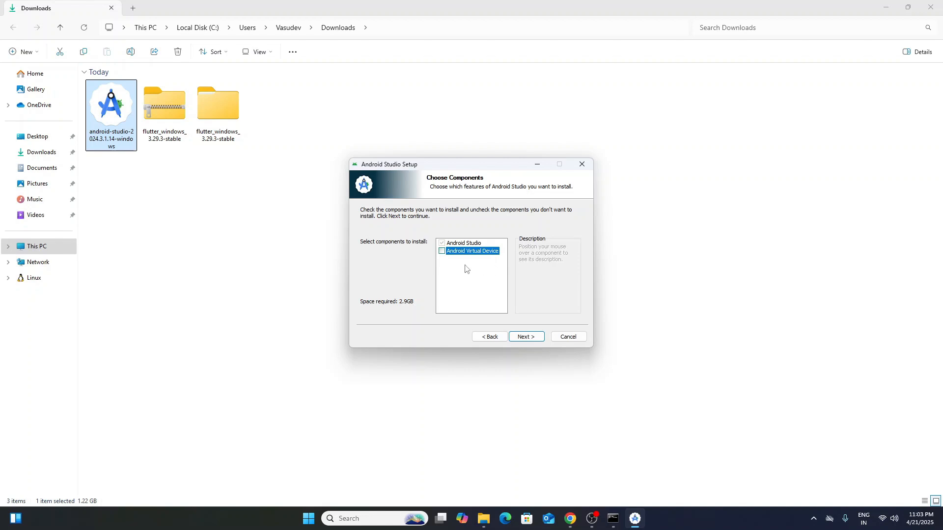
{"action": "left_click", "coordinate": [527, 340]}
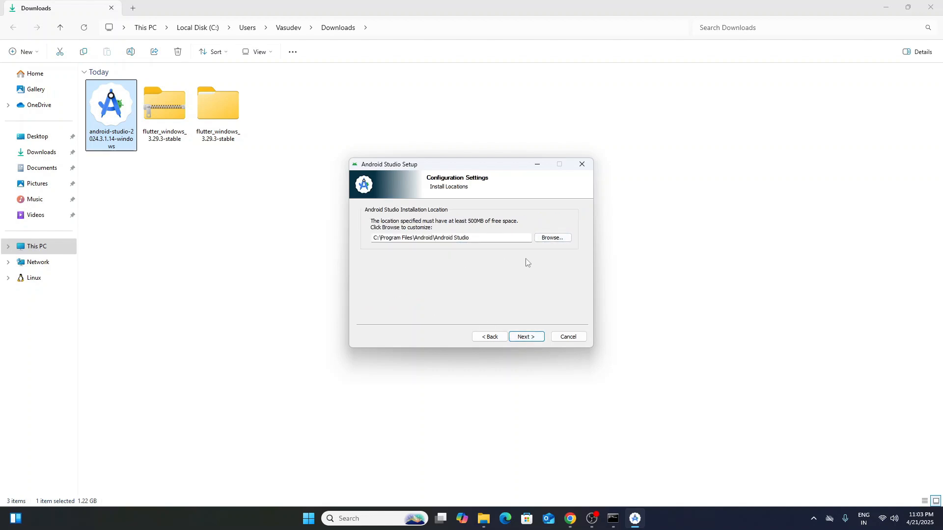
Install Android Studio in C:\Program Files\Android\Android Studio and finish the setup with Start Android Studio enabled
{"action": "left_click", "coordinate": [522, 337]}
{"action": "left_click", "coordinate": [524, 337]}
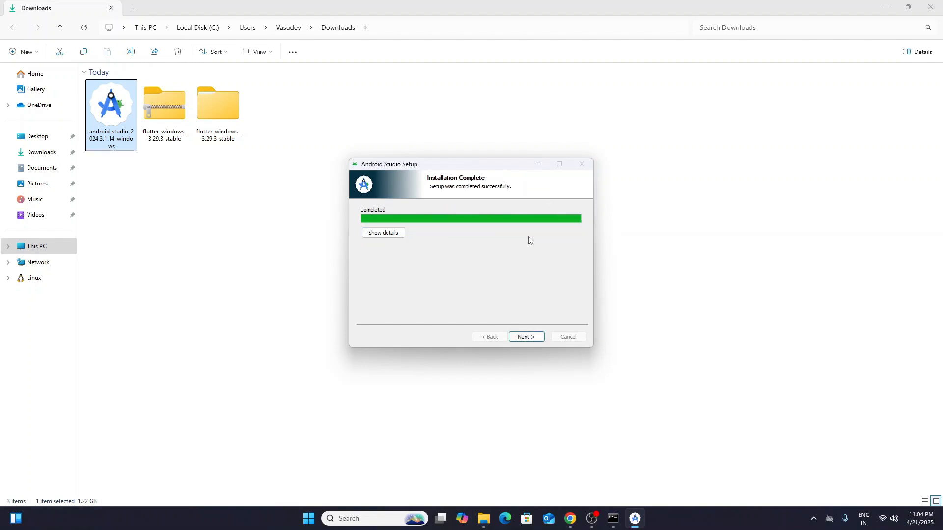
{"action": "left_click", "coordinate": [534, 338]}
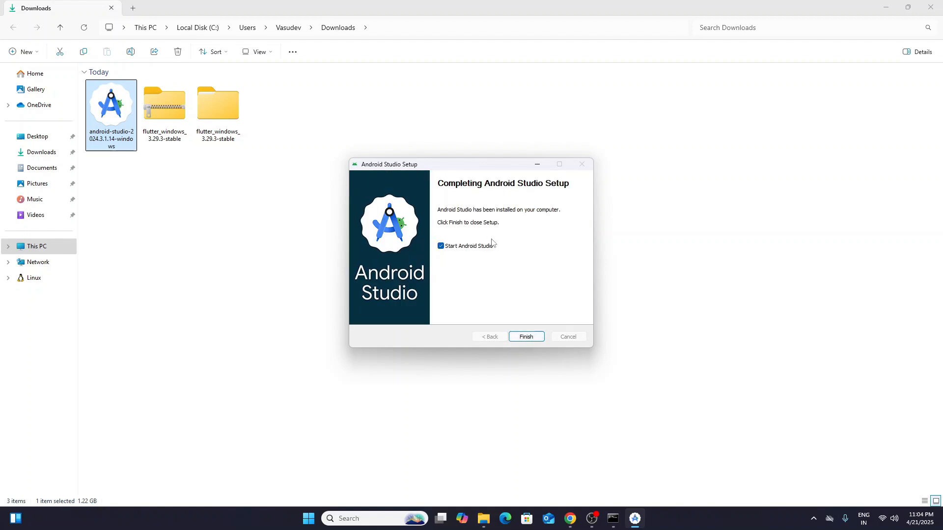
{"action": "left_click", "coordinate": [528, 338]}
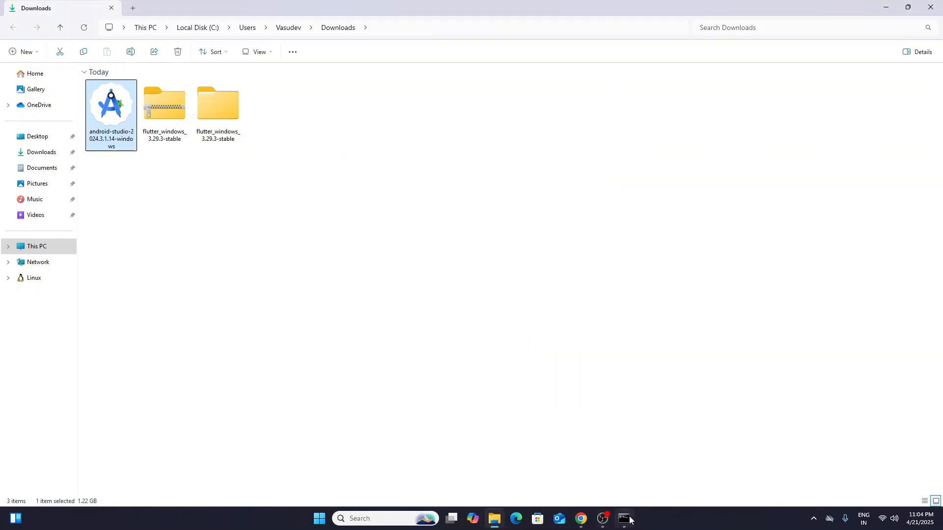
Close the open Command Prompt, File Explorer and Chrome windows, leaving only the Android Studio dialog
{"action": "left_click", "coordinate": [625, 518]}
{"action": "left_click", "coordinate": [932, 5]}
{"action": "left_click", "coordinate": [931, 5]}
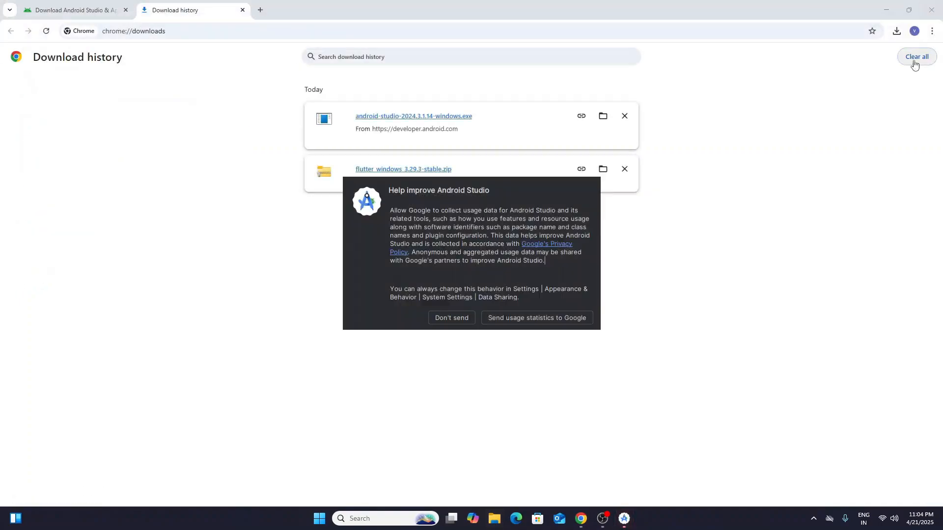
{"action": "left_click", "coordinate": [932, 6]}
{"action": "left_click", "coordinate": [932, 6]}
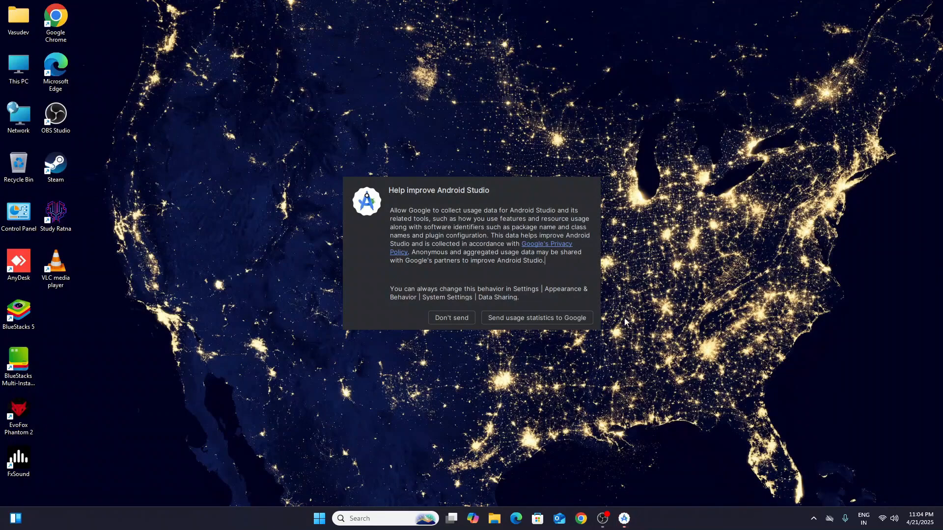
Agree to send usage statistics to Google and choose the Custom install type in the Android Studio Setup Wizard
{"action": "left_click", "coordinate": [550, 320]}
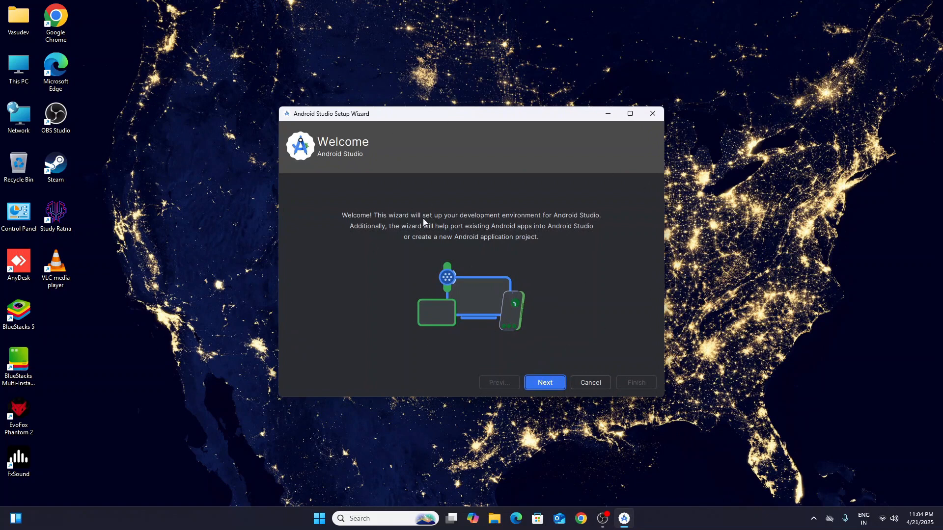
{"action": "left_click", "coordinate": [554, 382]}
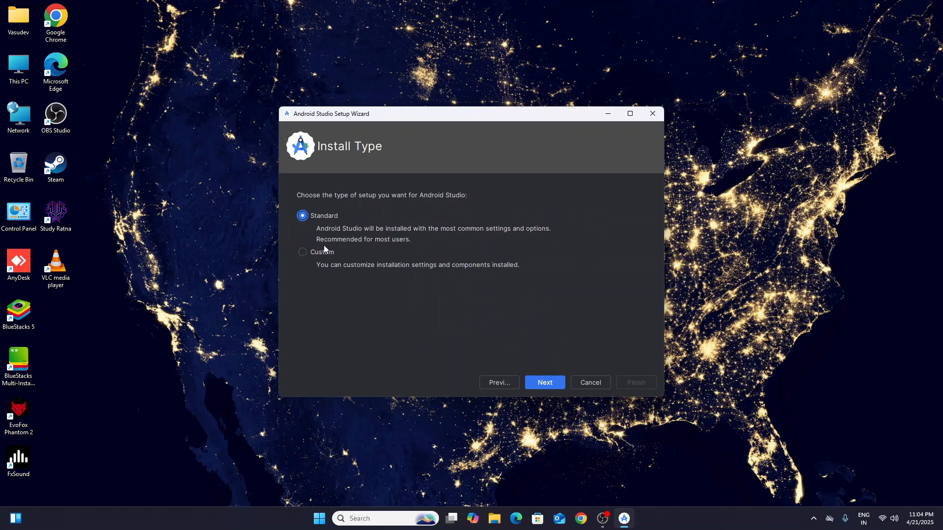
{"action": "left_click", "coordinate": [303, 254]}
{"action": "left_click", "coordinate": [556, 384]}
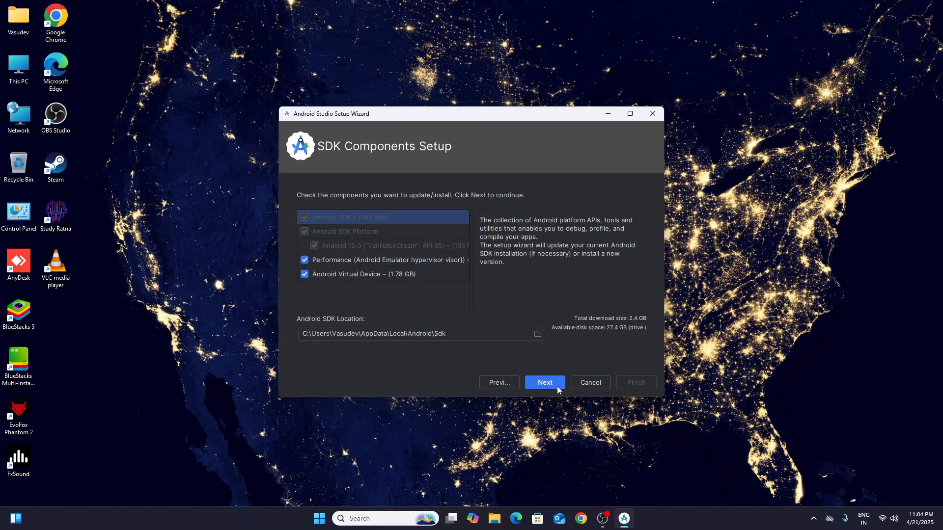
Exclude Android Virtual Device and Performance (Android Emulator hypervisor) from the SDK components and continue to the settings summary
{"action": "left_click", "coordinate": [305, 275]}
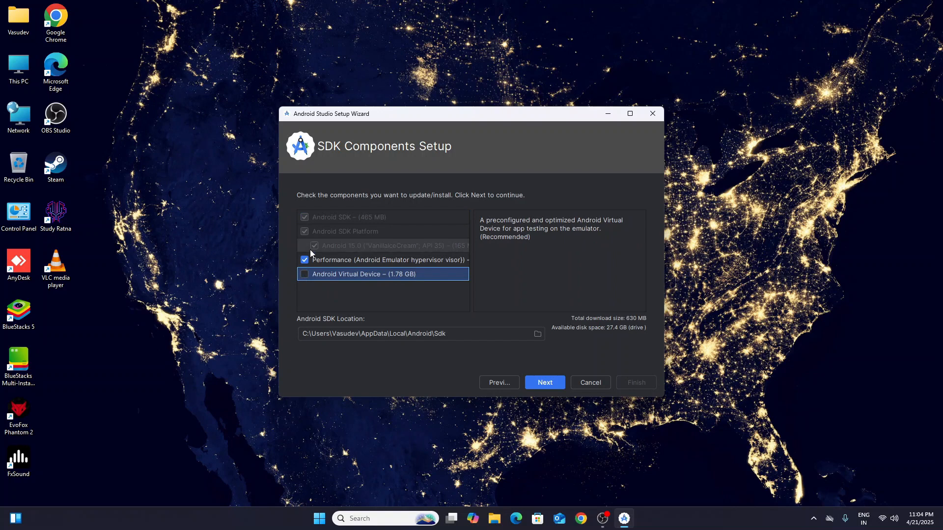
{"action": "left_click", "coordinate": [305, 260]}
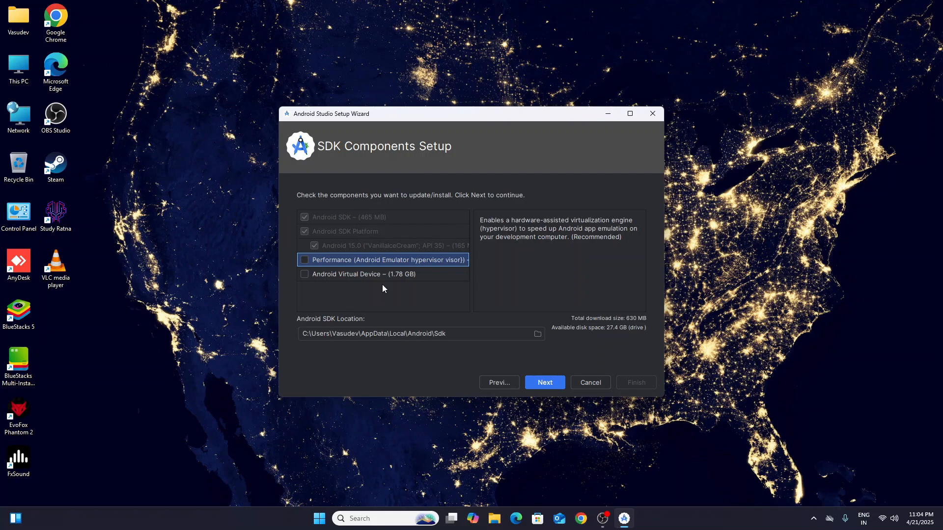
{"action": "left_click", "coordinate": [545, 384]}
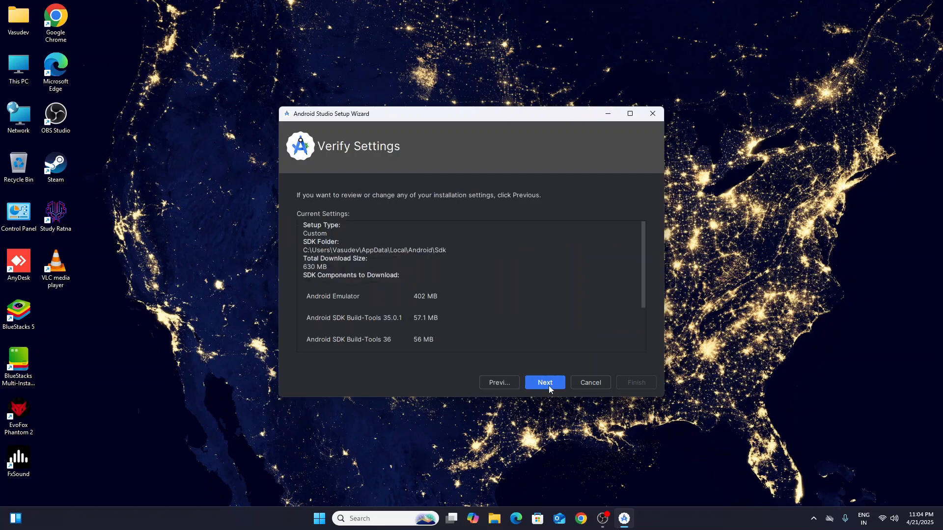
Review the listed SDK components, accept the android-sdk-license and complete the wizard's component download
{"action": "scroll", "coordinate": [515, 331], "scroll_direction": "down", "scroll_amount": 5}
{"action": "scroll", "coordinate": [515, 332], "scroll_direction": "up", "scroll_amount": 5}
{"action": "scroll", "coordinate": [515, 332], "scroll_direction": "down", "scroll_amount": 5}
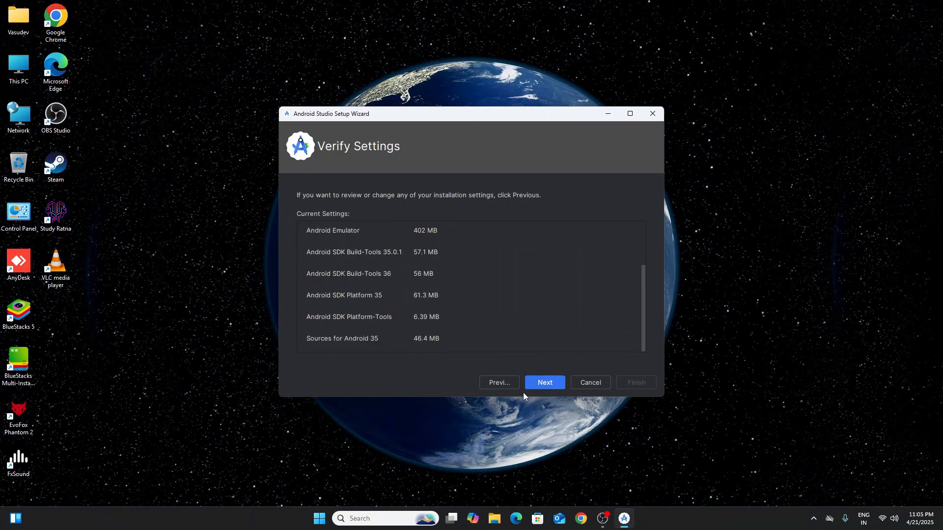
{"action": "left_click", "coordinate": [545, 383]}
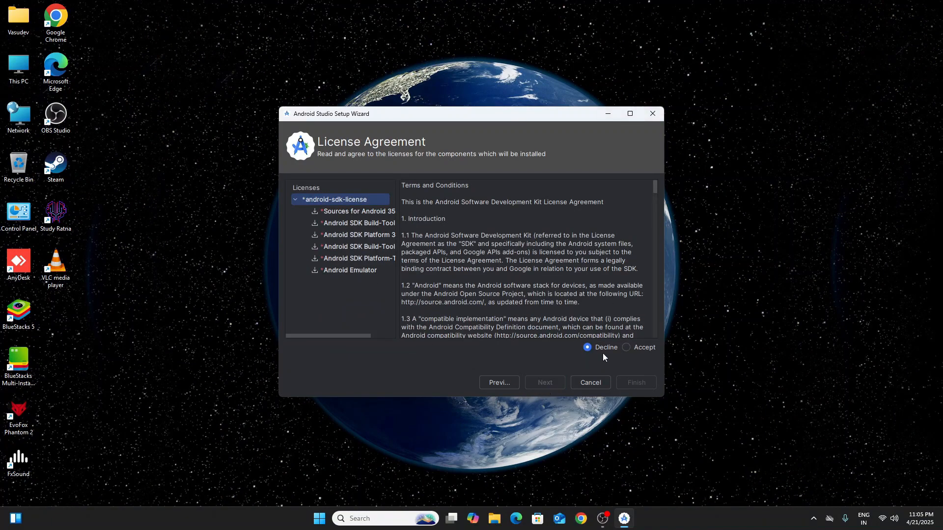
{"action": "scroll", "coordinate": [492, 249], "scroll_direction": "down", "scroll_amount": 12}
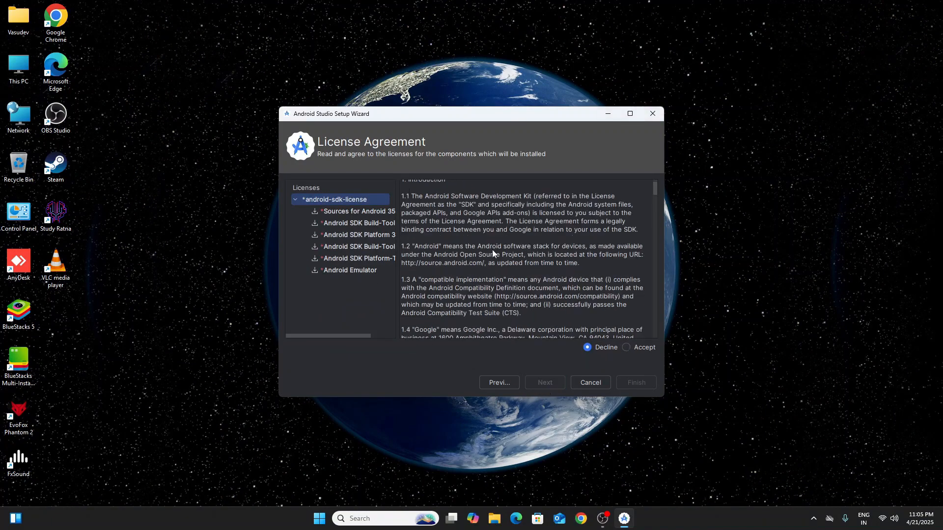
{"action": "left_click", "coordinate": [641, 346]}
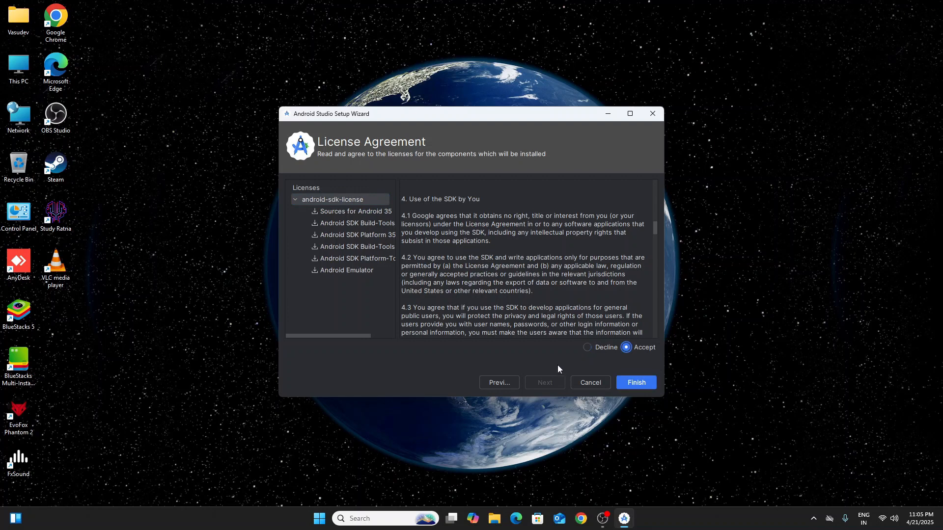
{"action": "left_click", "coordinate": [630, 382]}
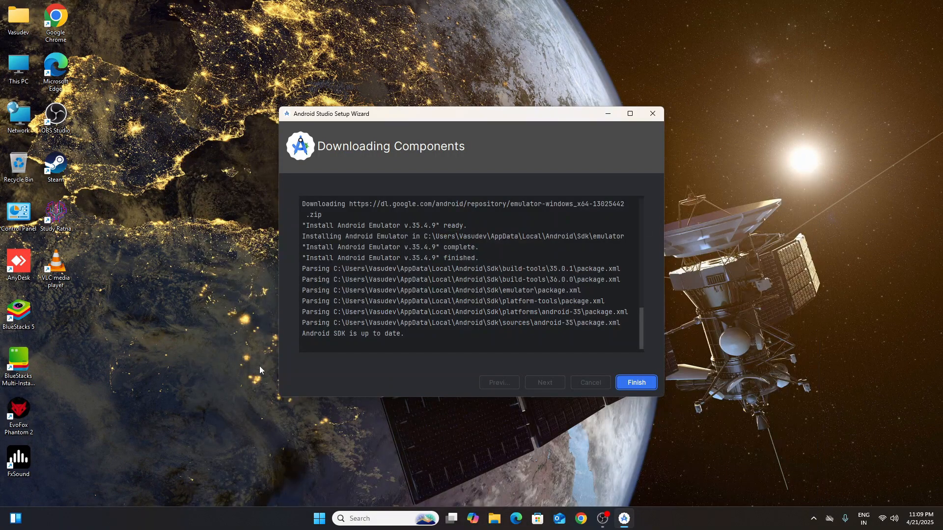
{"action": "left_click", "coordinate": [642, 382]}
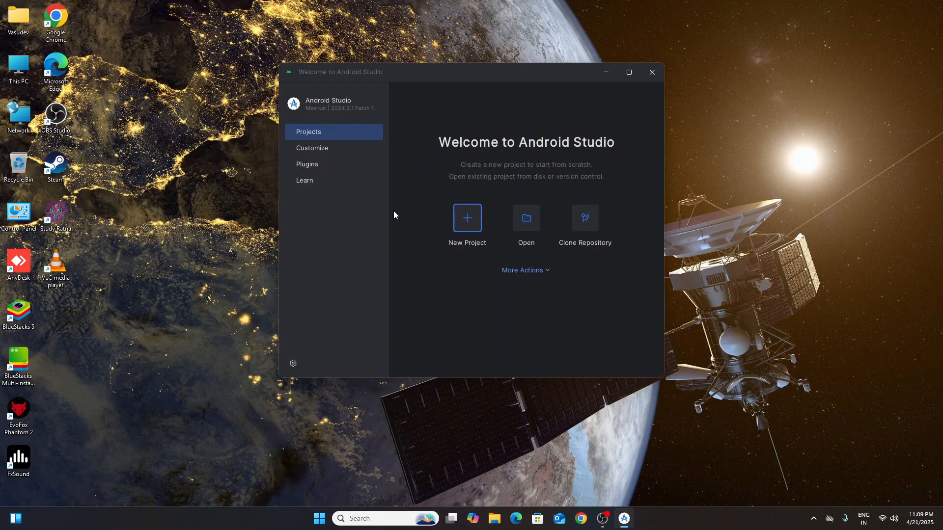
Maximize the Android Studio welcome window and open the SDK Manager
{"action": "left_click", "coordinate": [629, 72]}
{"action": "left_click", "coordinate": [539, 209]}
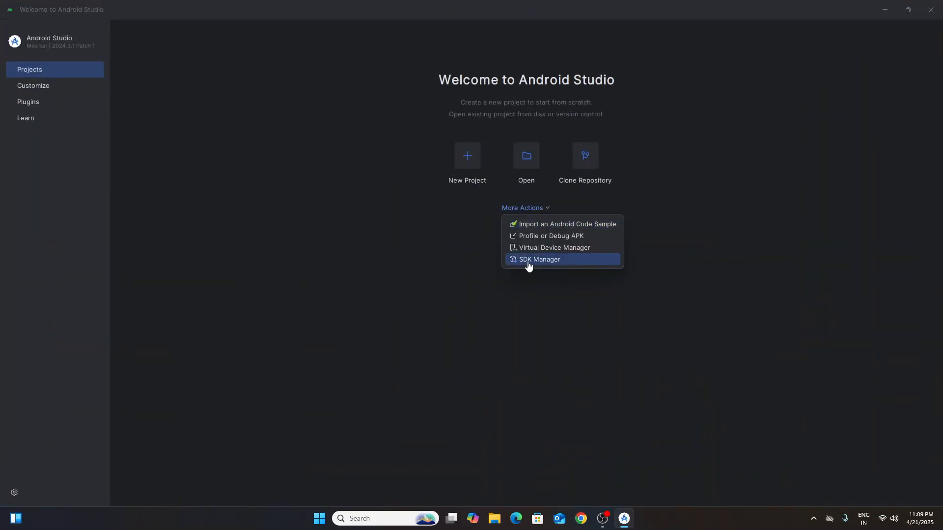
{"action": "left_click", "coordinate": [549, 259]}
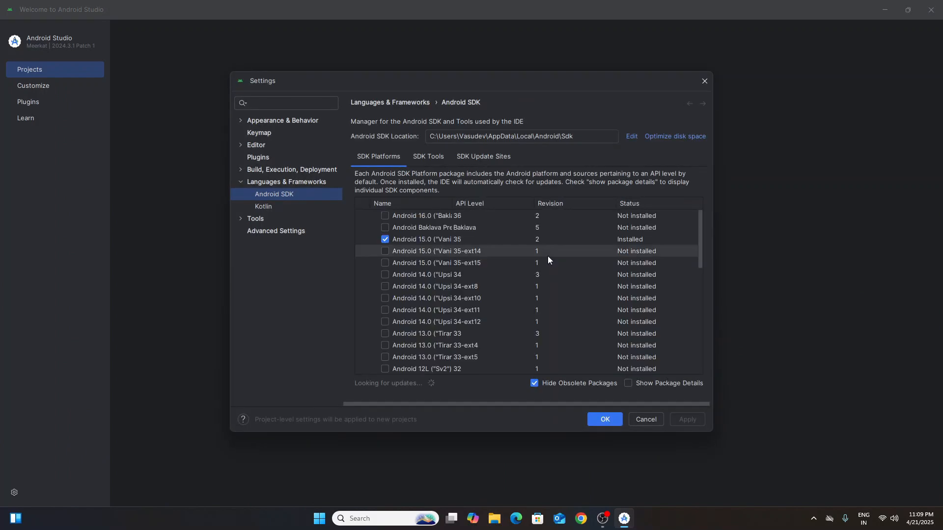
Run flutter doctor in Command Prompt opened as administrator and allow adb to access public and private networks
{"action": "left_click", "coordinate": [390, 526]}
{"action": "type", "text": "co"}
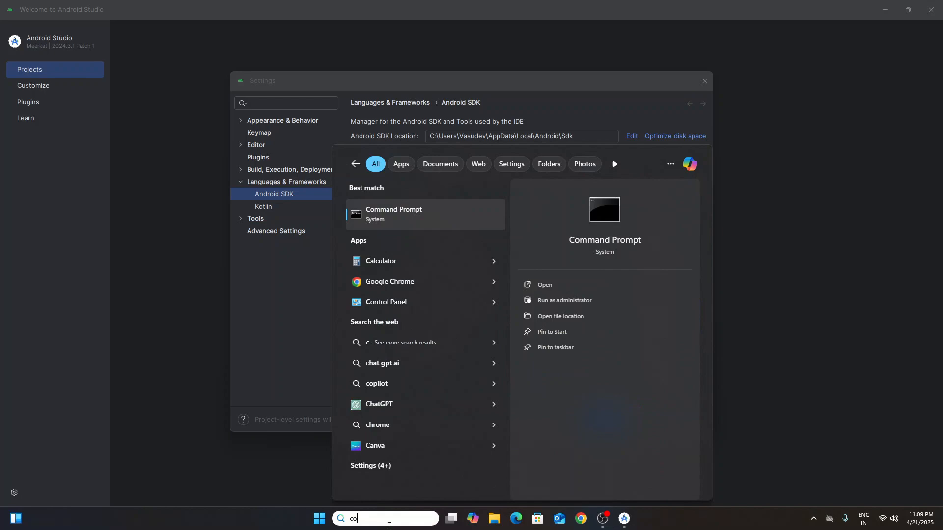
{"action": "left_click", "coordinate": [562, 302]}
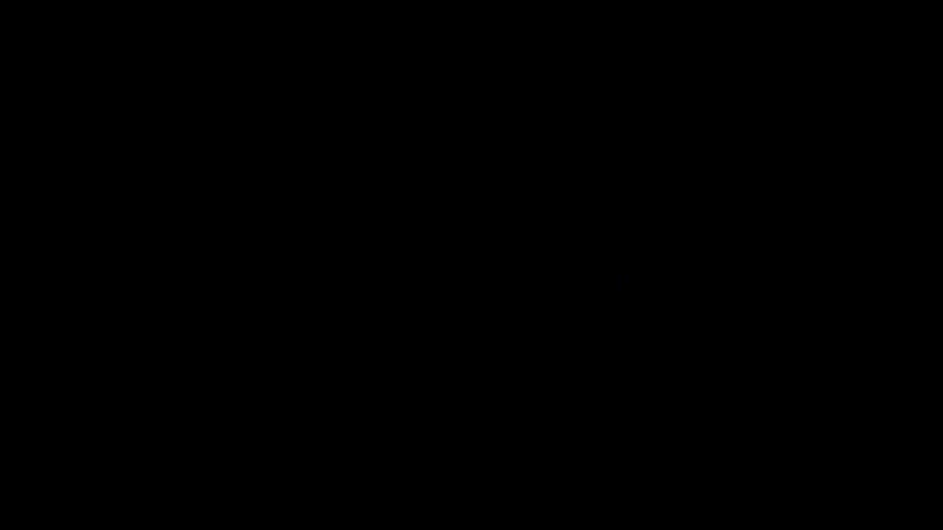
{"action": "type", "text": "flutter"}
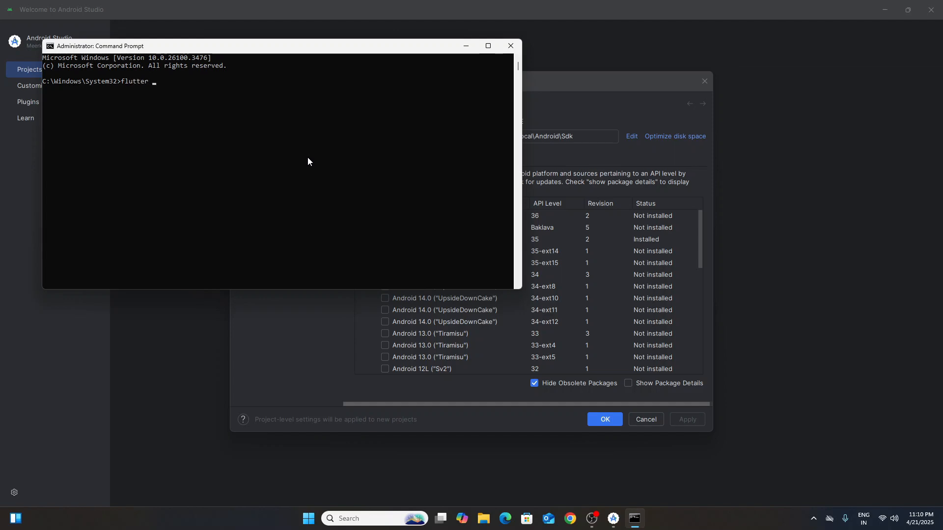
{"action": "type", "text": " doctor"}
{"action": "key", "text": "Return"}
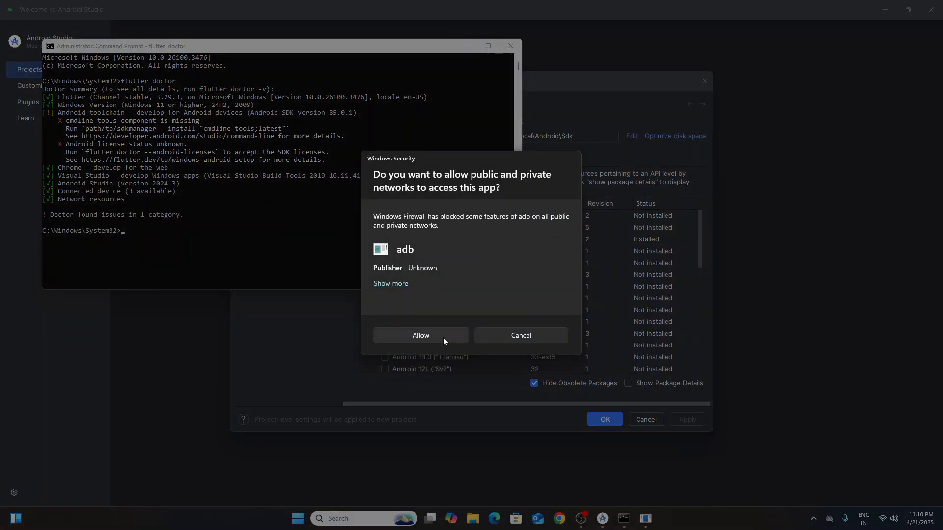
{"action": "left_click", "coordinate": [443, 338]}
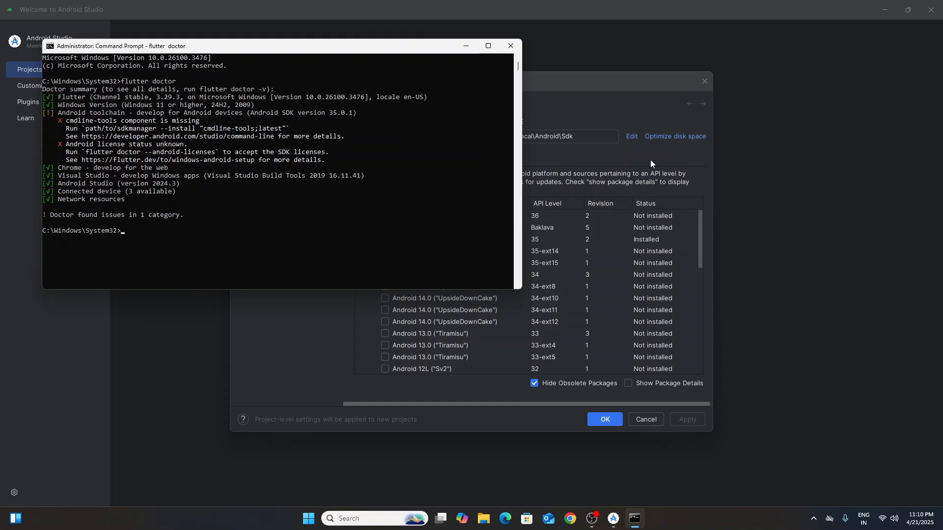
Switch to Android Studio and install Android SDK Command-line Tools (latest) from the SDK Tools in the Android SDK settings
{"action": "left_click", "coordinate": [613, 108]}
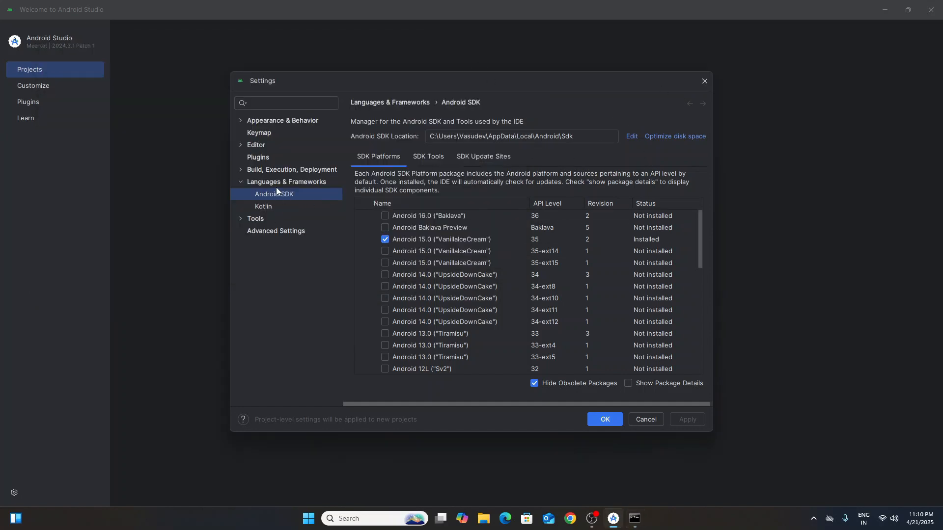
{"action": "left_click", "coordinate": [436, 160]}
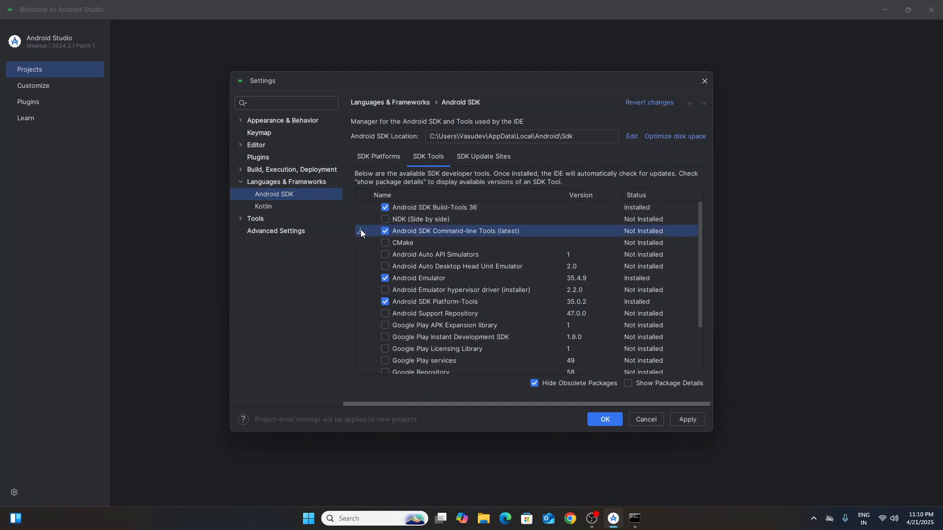
{"action": "left_click", "coordinate": [687, 421]}
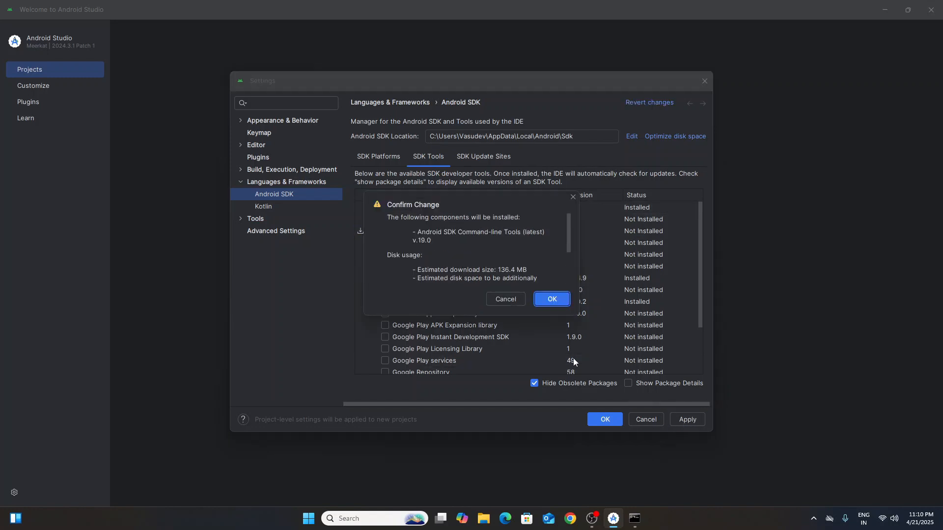
{"action": "left_click", "coordinate": [545, 301]}
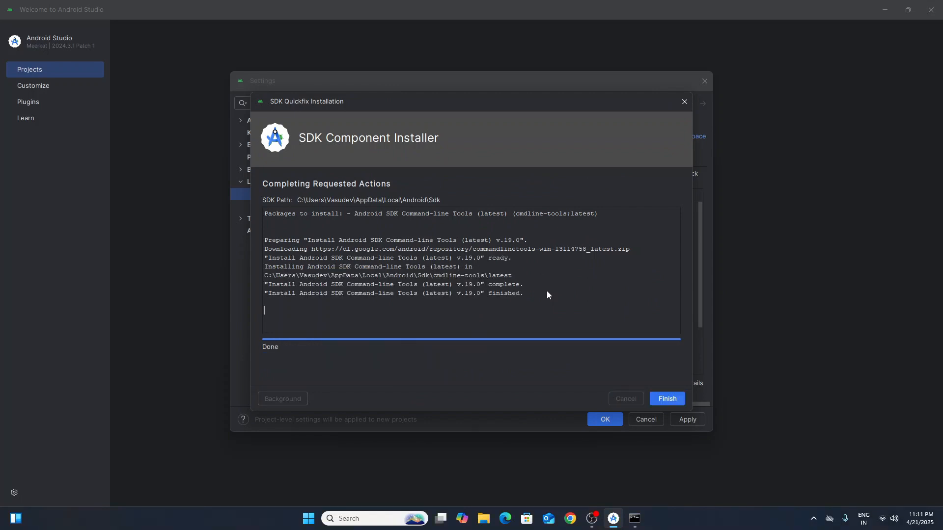
{"action": "left_click", "coordinate": [662, 399]}
{"action": "left_click", "coordinate": [690, 418]}
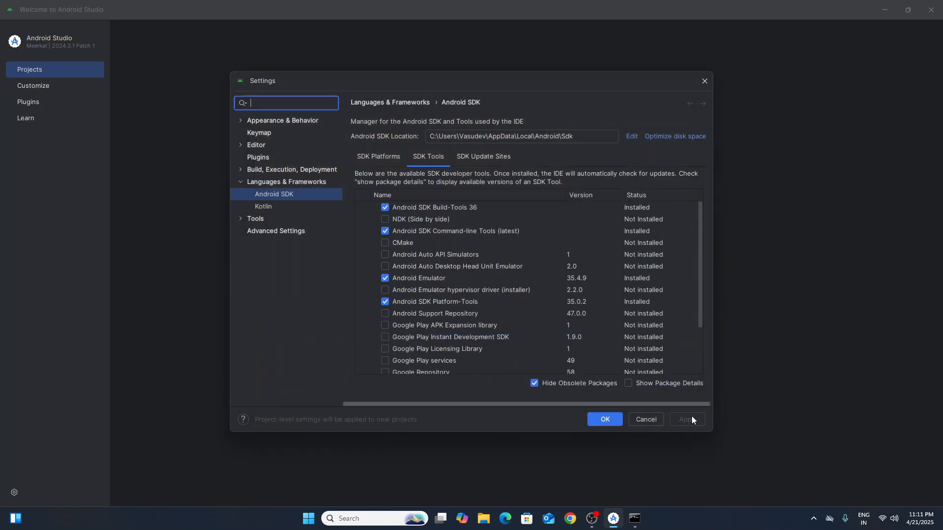
Return to Command Prompt, check the setup again with flutter doctor, and maximize the window
{"action": "left_click", "coordinate": [634, 518]}
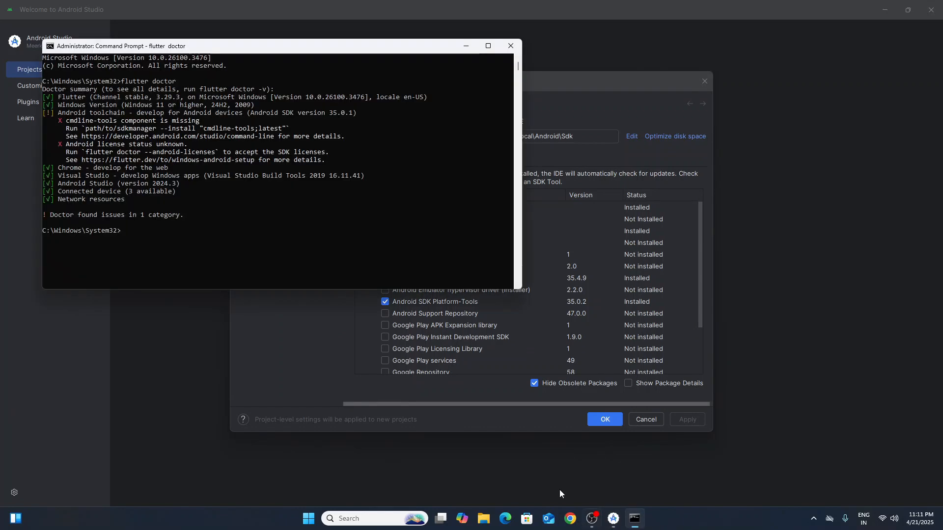
{"action": "type", "text": "flu"}
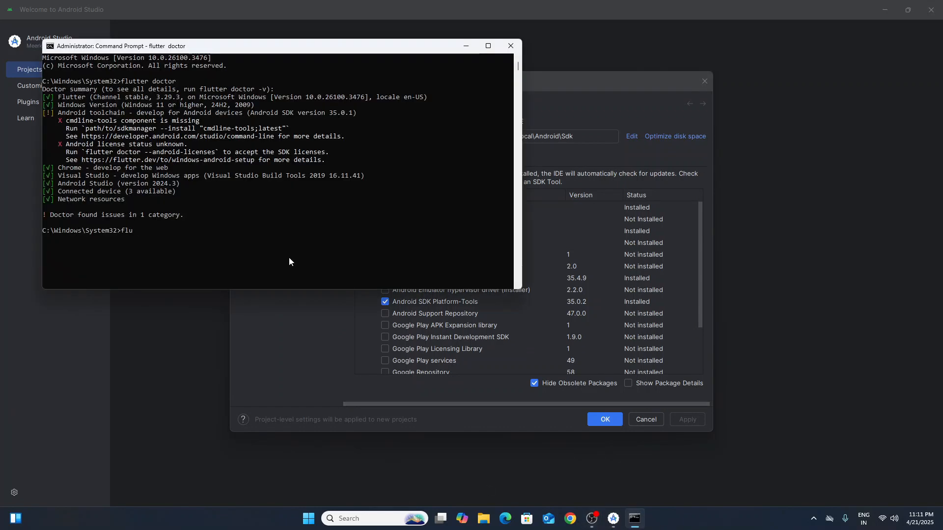
{"action": "type", "text": "tter doctor"}
{"action": "key", "text": "Return"}
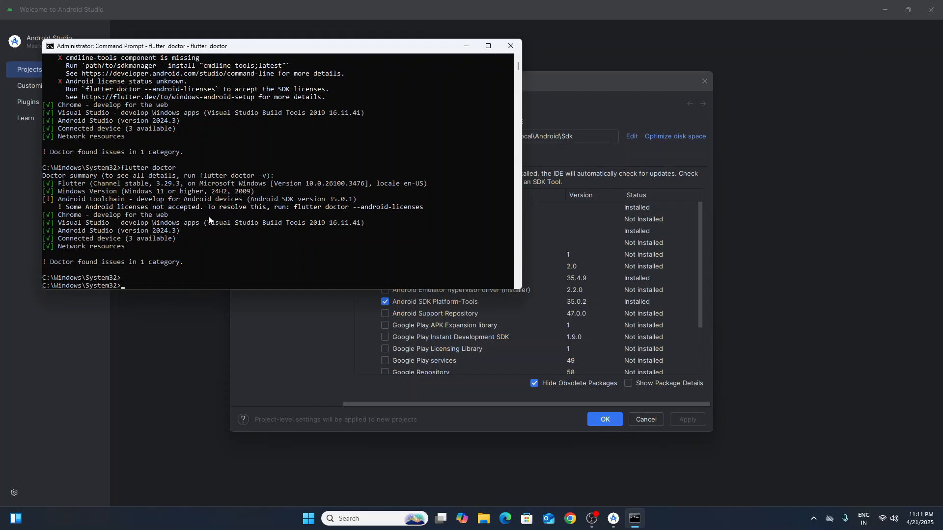
{"action": "left_click", "coordinate": [489, 47]}
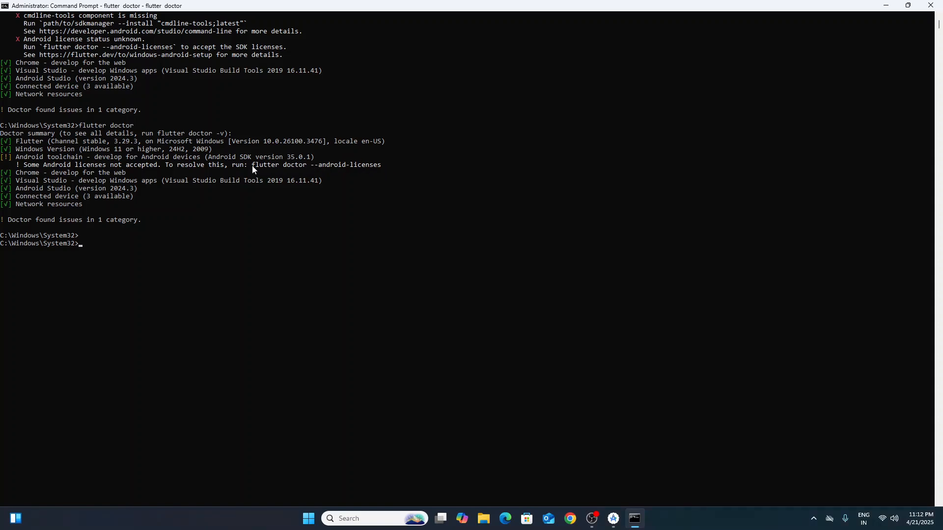
Copy the suggested command flutter doctor --android-licenses from the output, run it, and agree to review the unaccepted licenses
{"action": "left_click_drag", "start_coordinate": [253, 167], "coordinate": [377, 168]}
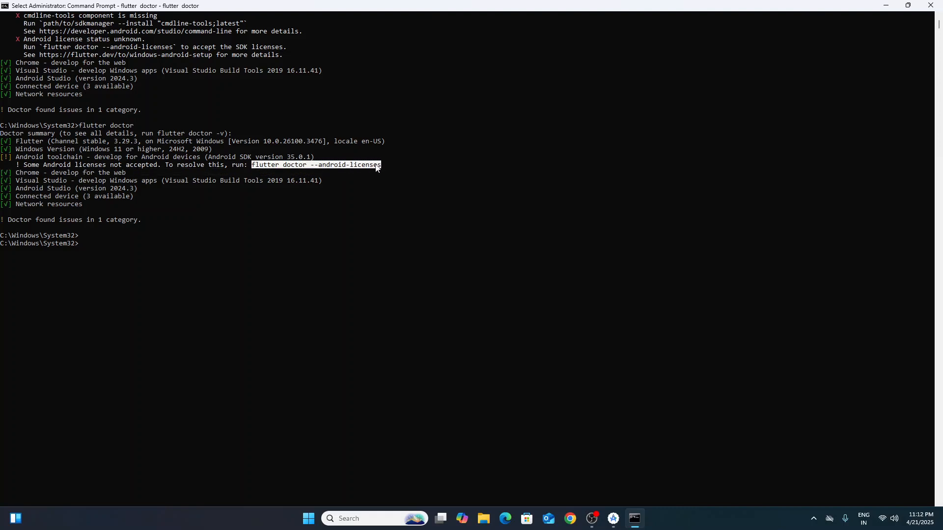
{"action": "key", "text": "ctrl+c"}
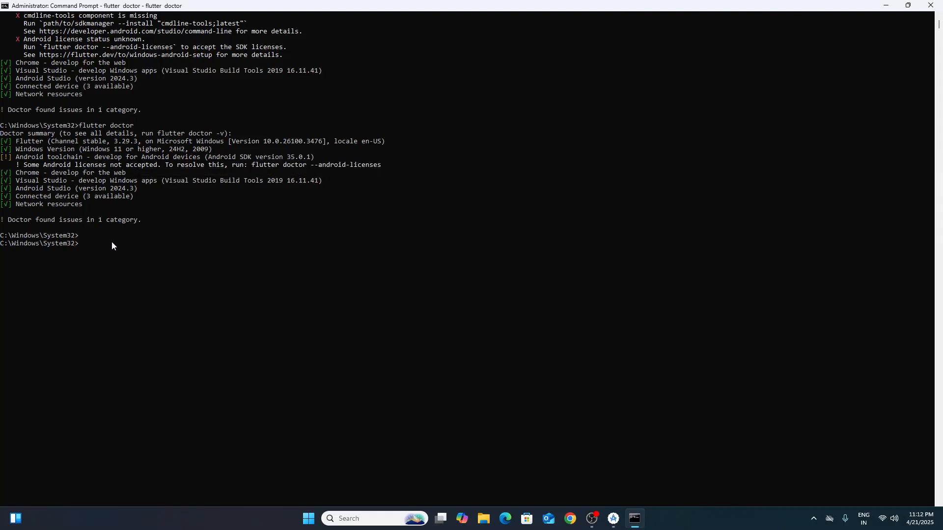
{"action": "key", "text": "ctrl+v"}
{"action": "key", "text": "Return"}
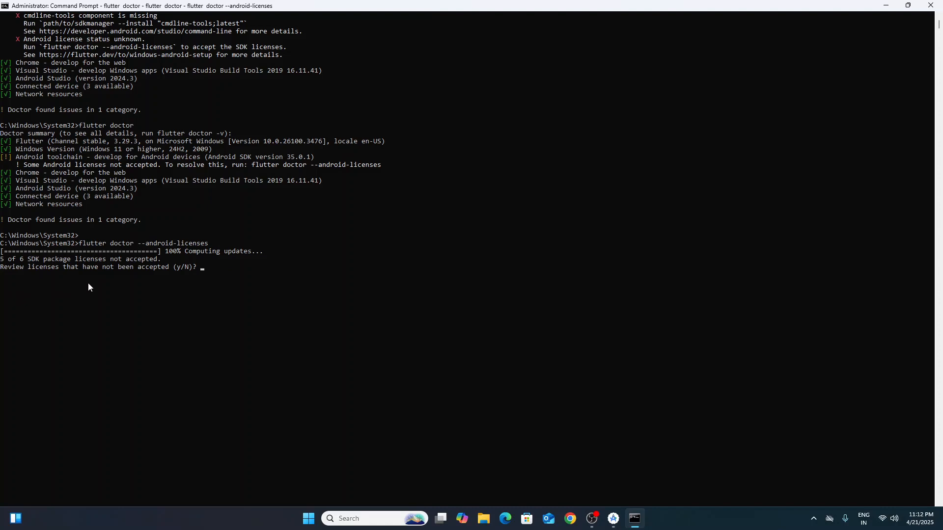
{"action": "type", "text": "y"}
{"action": "key", "text": "Return"}
Accept each presented license agreement in turn: Google TV Add-on, SDK, Preview, GDK and MIPS
{"action": "scroll", "coordinate": [161, 286], "scroll_direction": "up", "scroll_amount": 4}
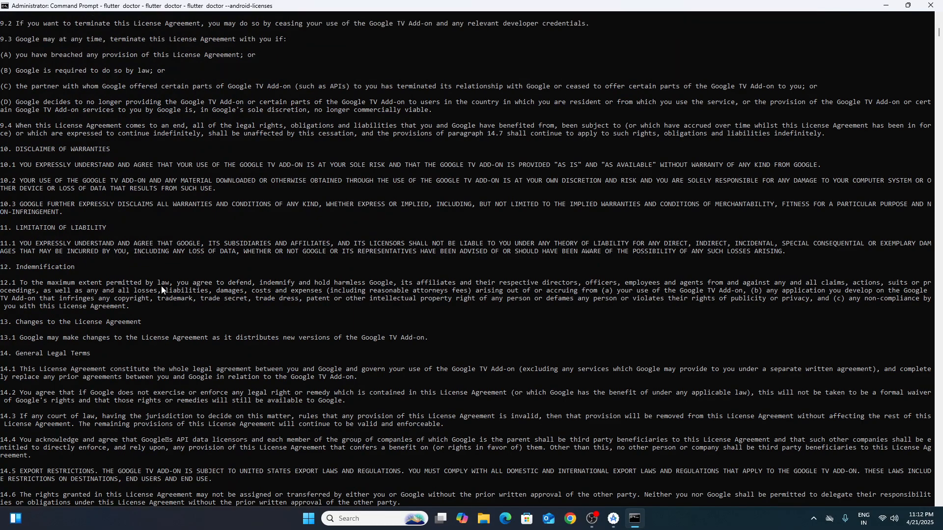
{"action": "scroll", "coordinate": [148, 288], "scroll_direction": "down", "scroll_amount": 9}
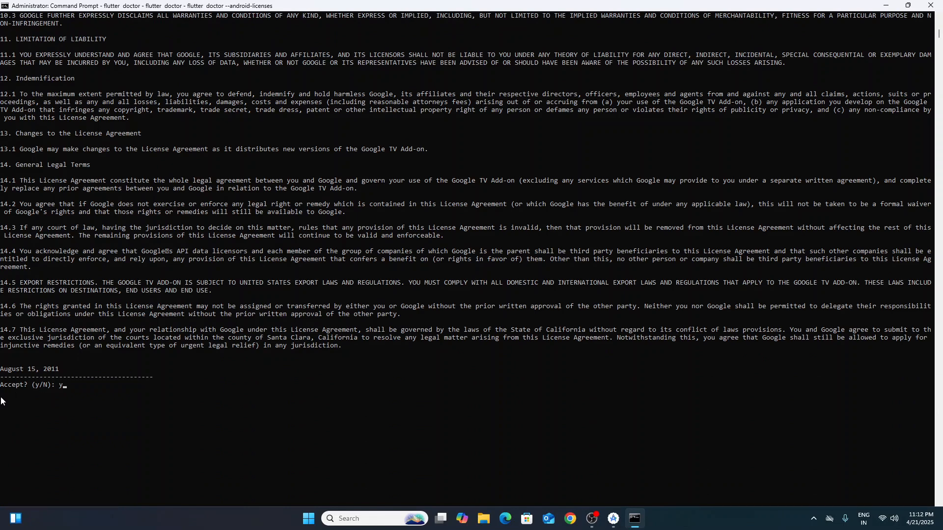
{"action": "type", "text": "y"}
{"action": "key", "text": "Return"}
{"action": "scroll", "coordinate": [153, 351], "scroll_direction": "down", "scroll_amount": 3}
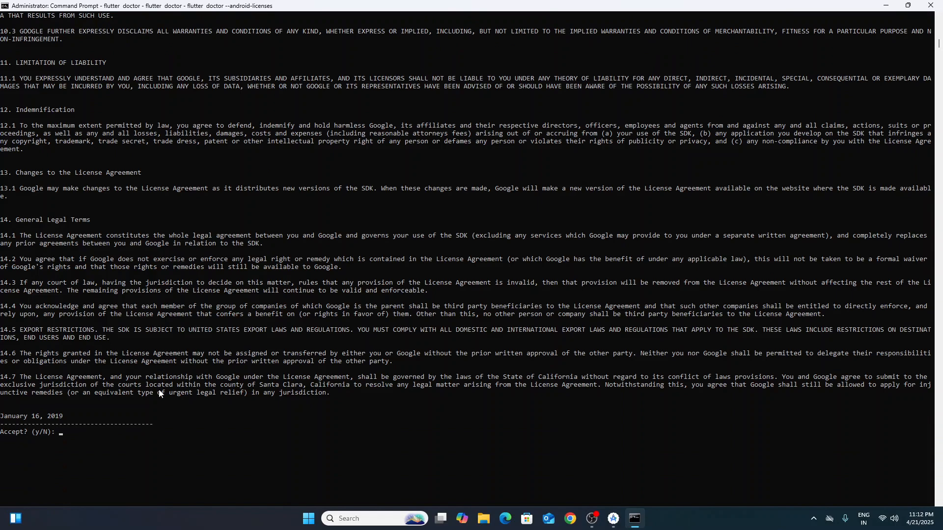
{"action": "type", "text": "y"}
{"action": "key", "text": "Return"}
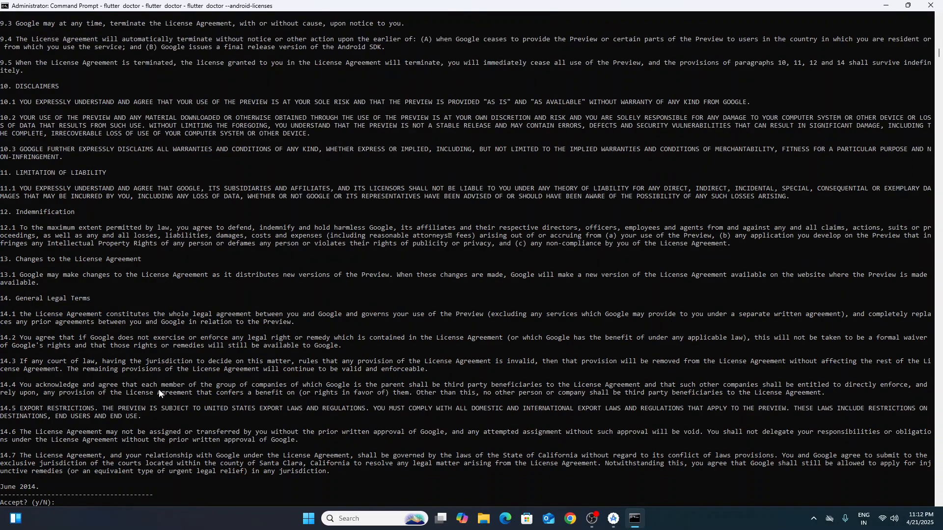
{"action": "scroll", "coordinate": [158, 393], "scroll_direction": "down", "scroll_amount": 3}
{"action": "type", "text": "y"}
{"action": "key", "text": "Return"}
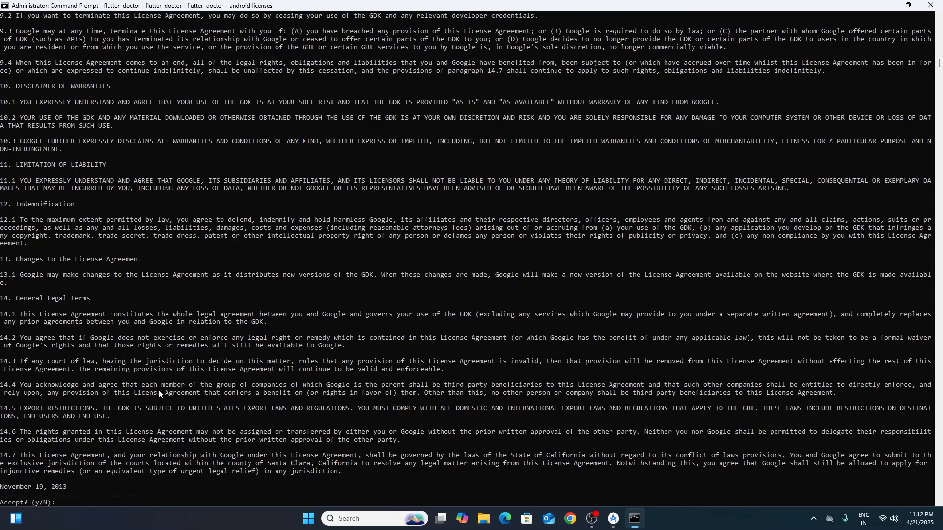
{"action": "scroll", "coordinate": [88, 398], "scroll_direction": "down", "scroll_amount": 2}
{"action": "type", "text": "y"}
{"action": "key", "text": "Return"}
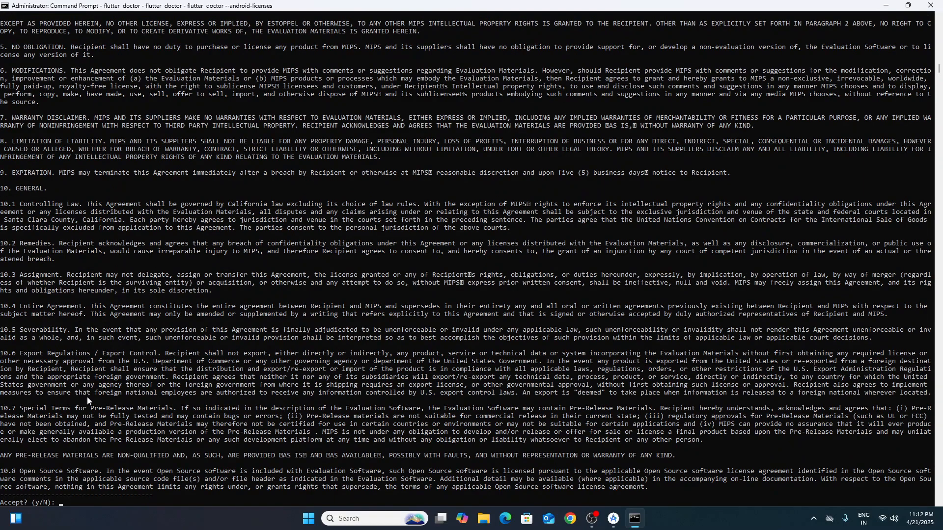
{"action": "scroll", "coordinate": [28, 411], "scroll_direction": "down", "scroll_amount": 5}
{"action": "type", "text": "y"}
{"action": "key", "text": "Return"}
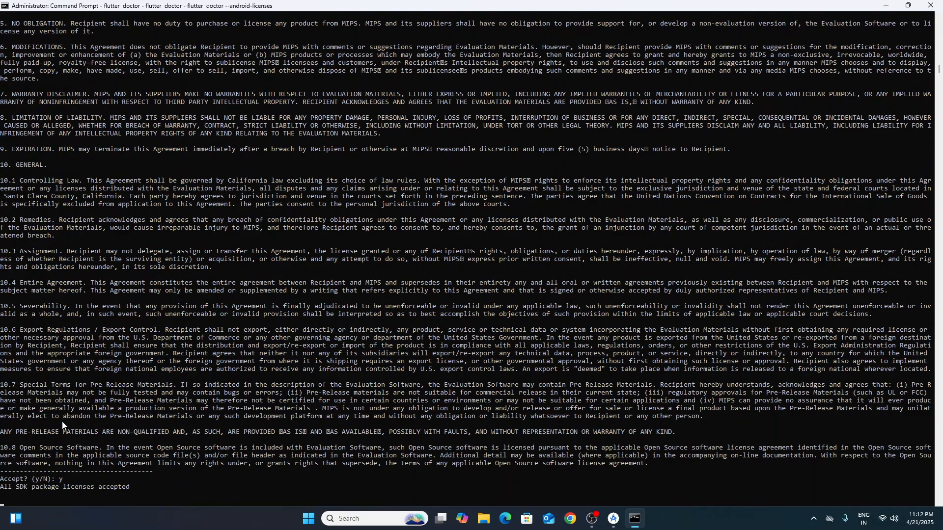
Verify the Flutter installation with flutter doctor once more after accepting the licenses
{"action": "scroll", "coordinate": [99, 434], "scroll_direction": "up", "scroll_amount": 2}
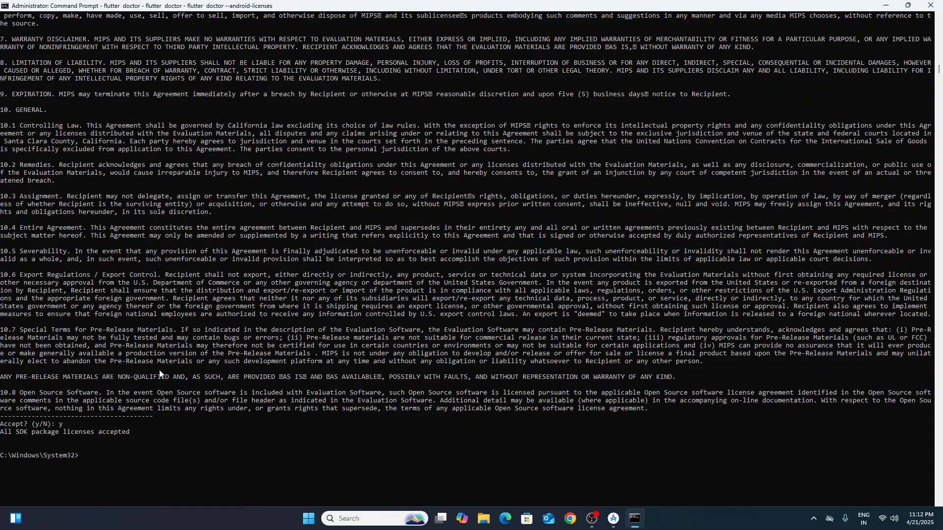
{"action": "type", "text": "flutter doctor"}
{"action": "key", "text": "Return"}
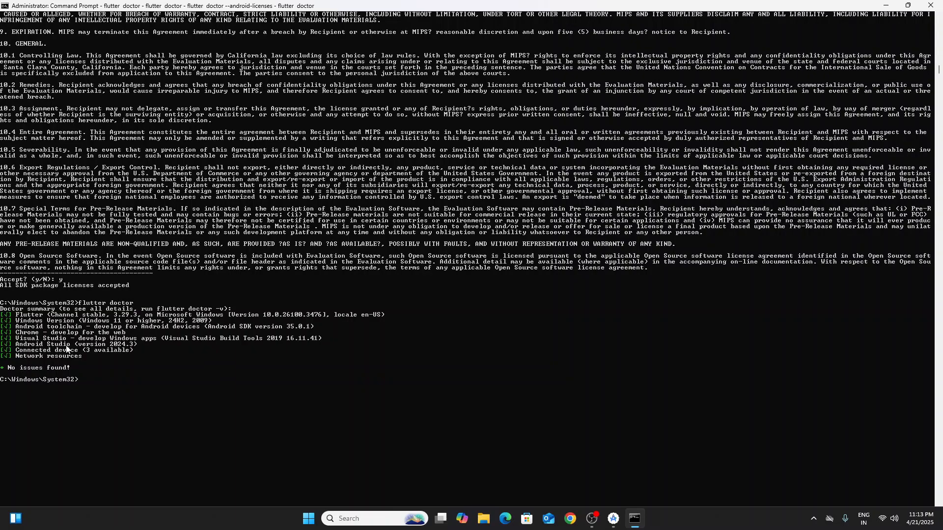
Close the SDK settings in Android Studio, install the Flutter plugin from the Marketplace and restart the IDE
{"action": "left_click", "coordinate": [614, 518]}
{"action": "left_click", "coordinate": [593, 421]}
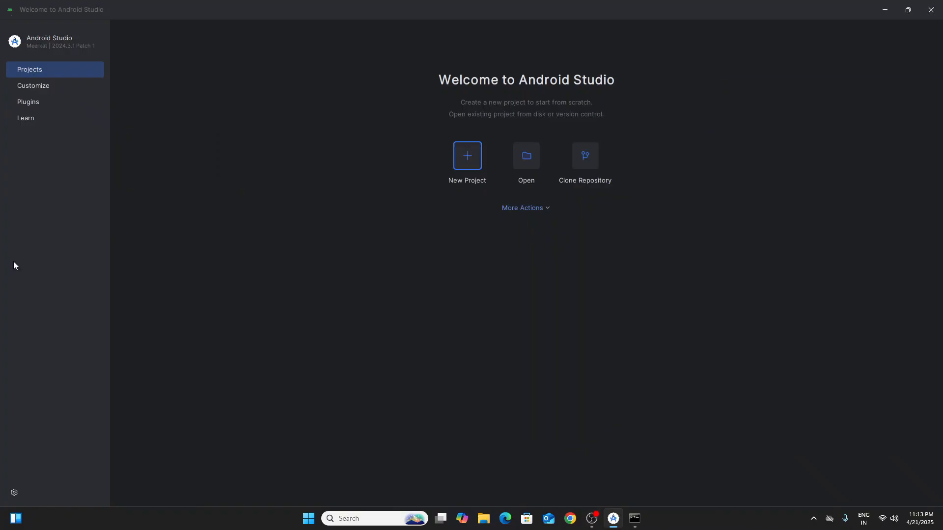
{"action": "left_click", "coordinate": [37, 102]}
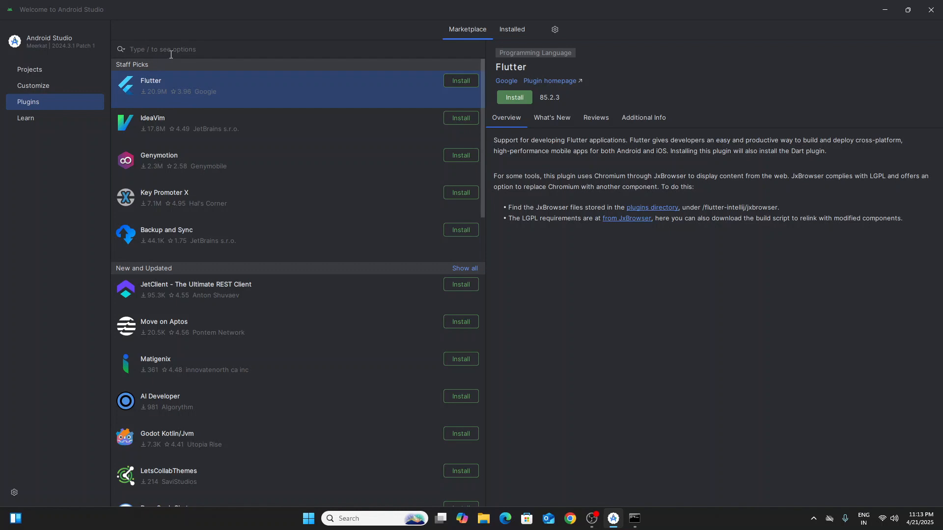
{"action": "type", "text": "flutter"}
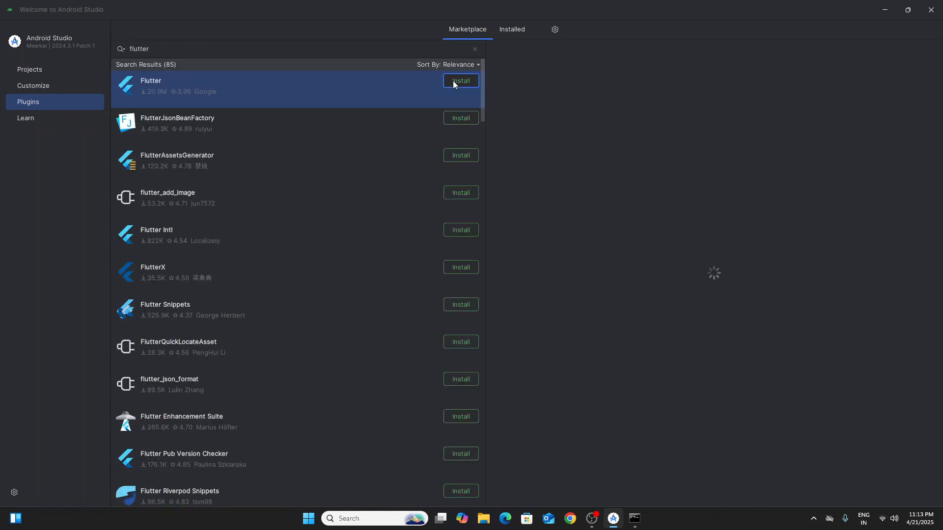
{"action": "left_click", "coordinate": [453, 80]}
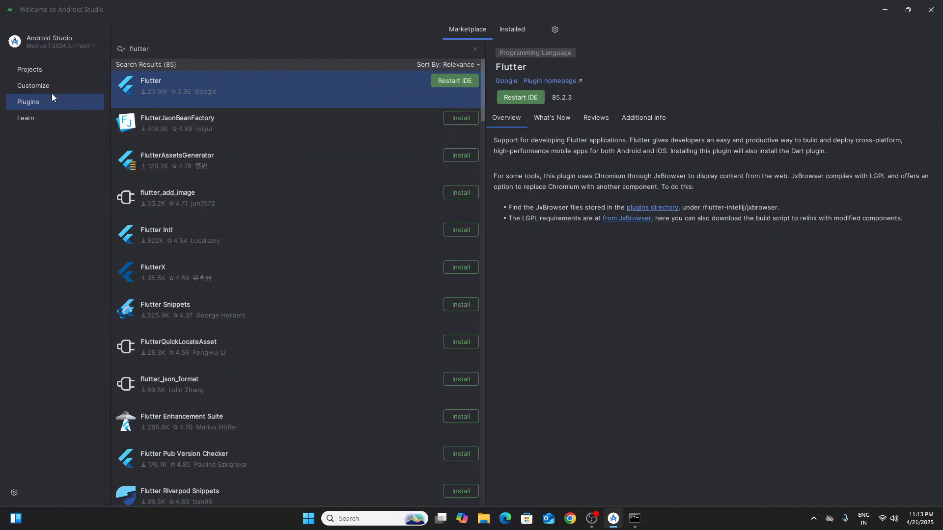
{"action": "left_click", "coordinate": [459, 81]}
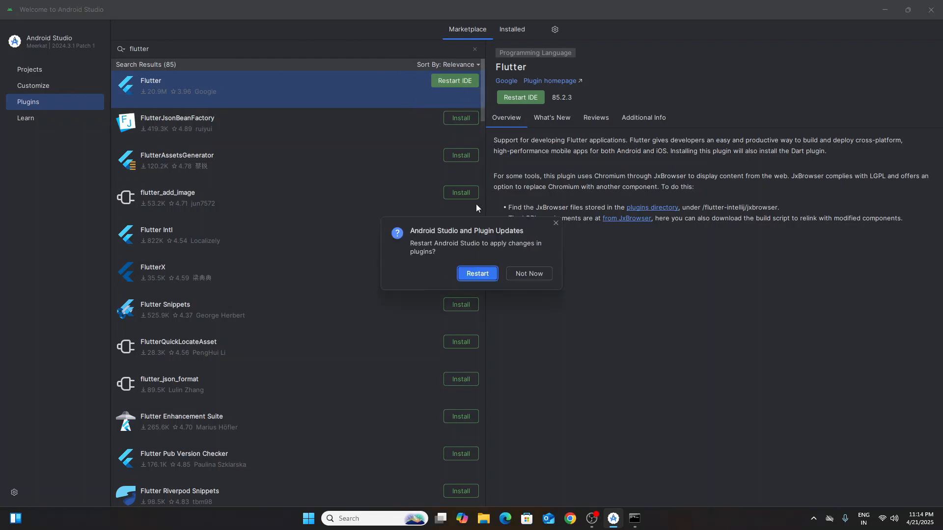
{"action": "left_click", "coordinate": [474, 273]}
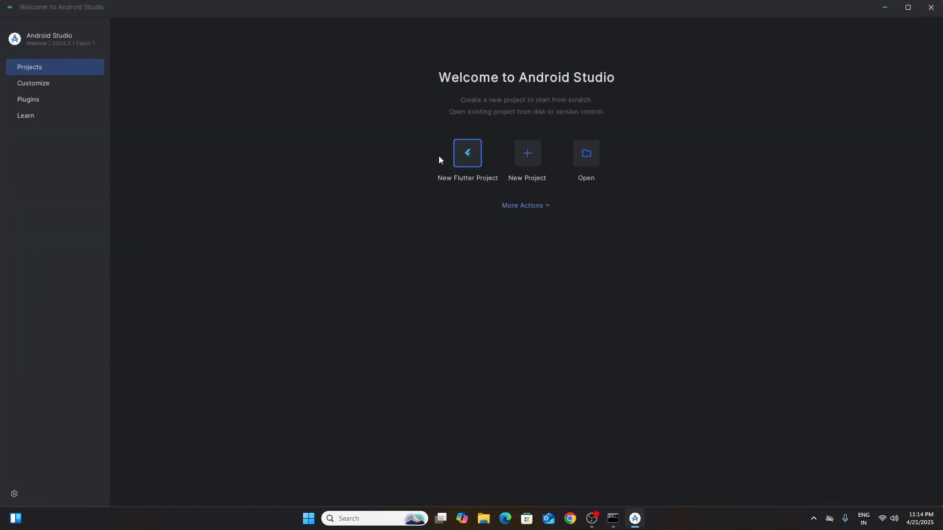
Search the plugin Marketplace for dart to check the Dart plugin, and return to the Projects page
{"action": "left_click", "coordinate": [34, 100]}
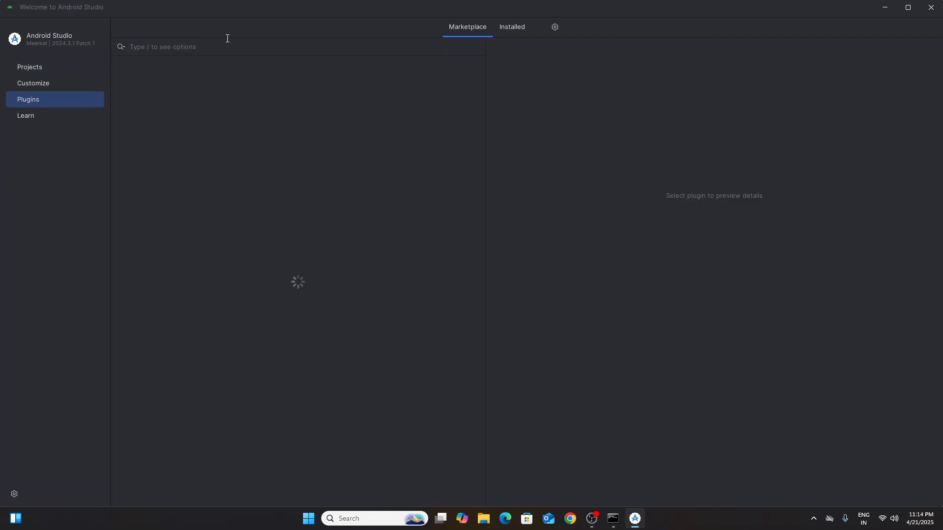
{"action": "type", "text": "dart"}
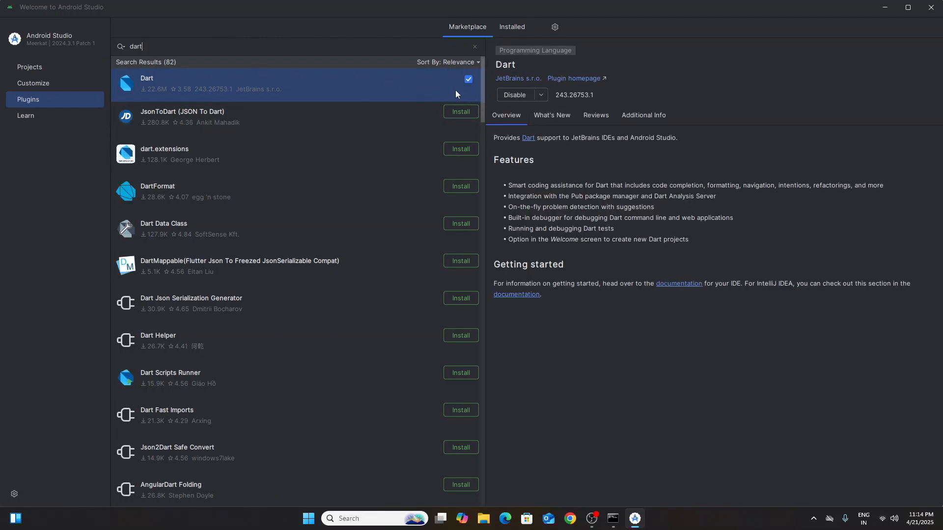
{"action": "left_click", "coordinate": [59, 69]}
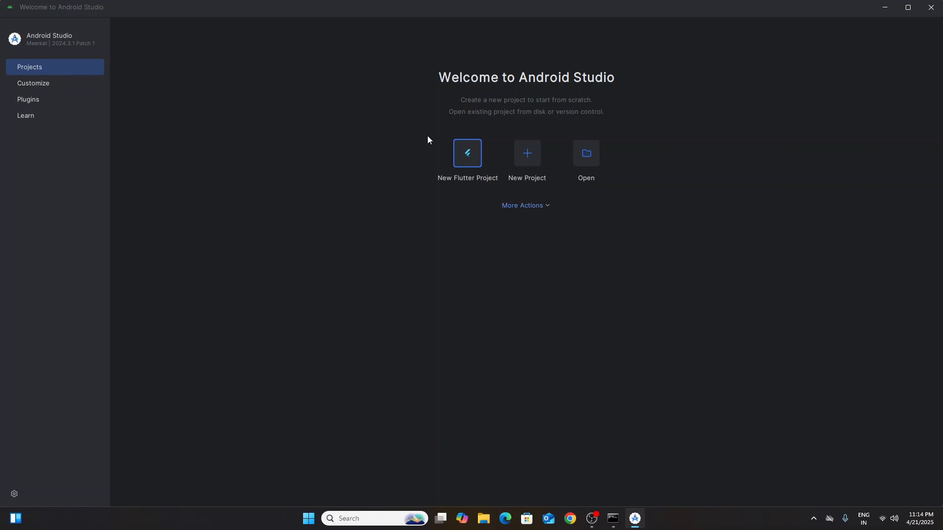
Start a new Flutter project with the Flutter generator, ready to enter the Flutter SDK path
{"action": "left_click", "coordinate": [463, 153]}
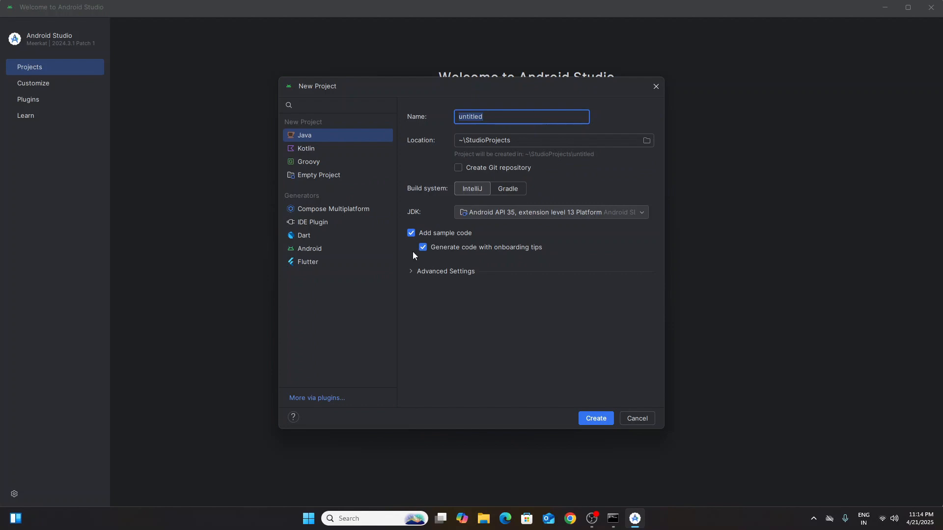
{"action": "left_click", "coordinate": [317, 264]}
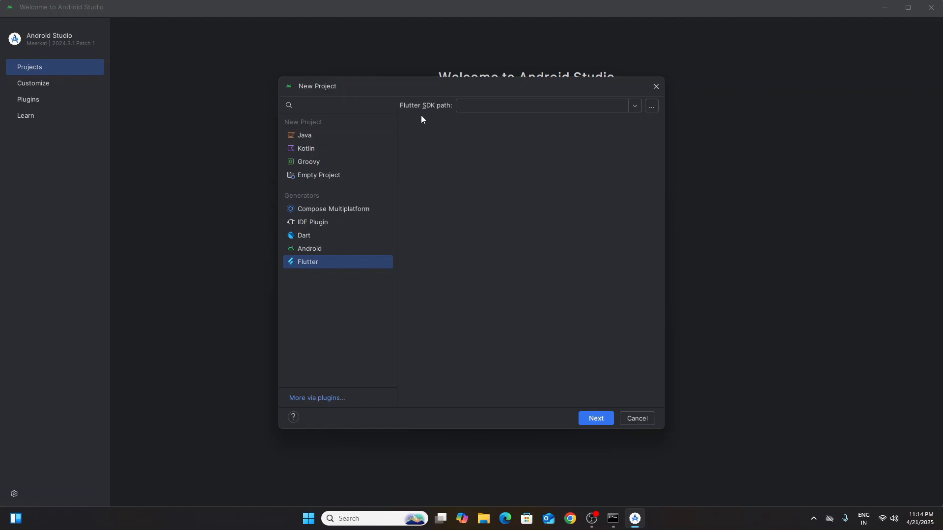
{"action": "left_click", "coordinate": [570, 106]}
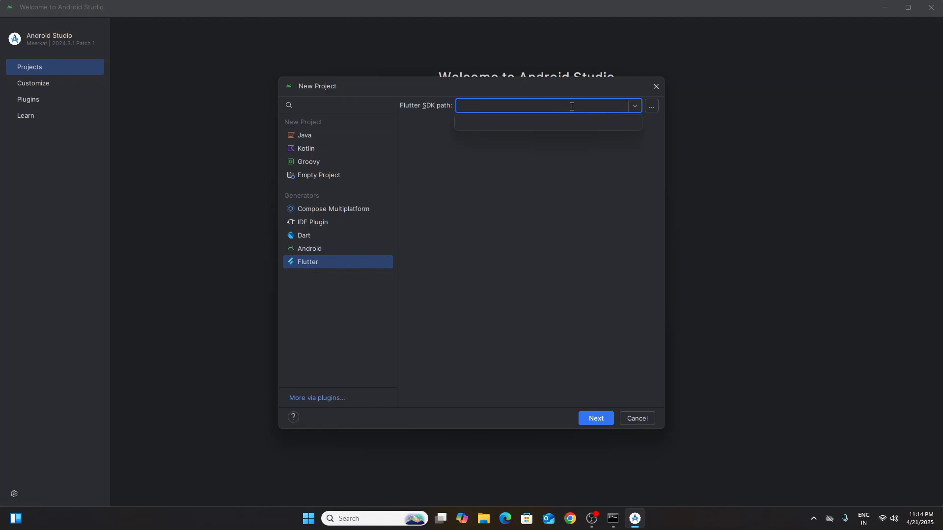
Try the bin folder inside Downloads\flutter_windows_3.29.3-stable\flutter as the Flutter SDK path, copying its path from File Explorer
{"action": "left_click", "coordinate": [486, 520]}
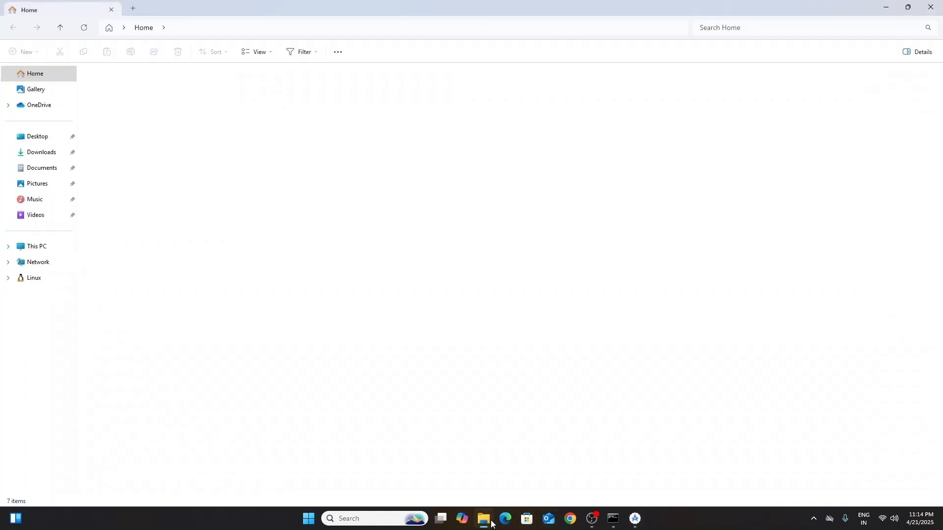
{"action": "left_click", "coordinate": [36, 153]}
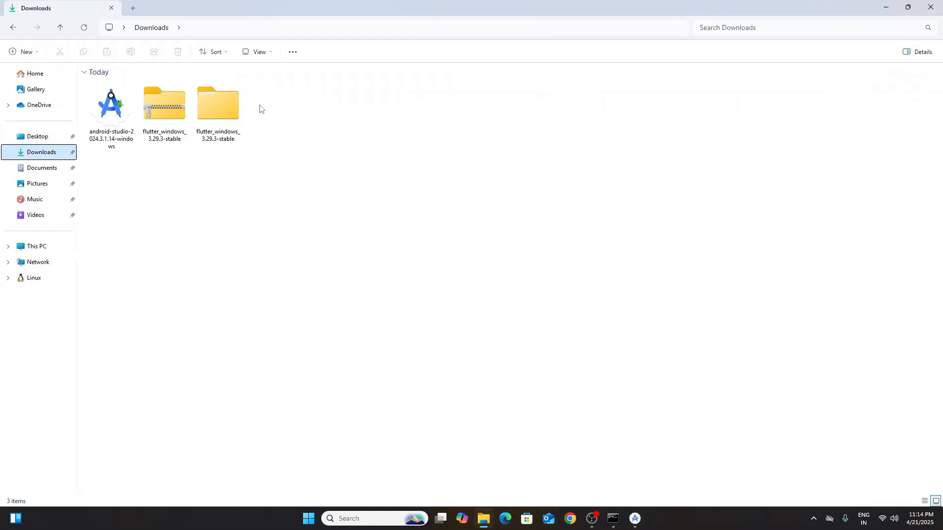
{"action": "double_click", "coordinate": [221, 110]}
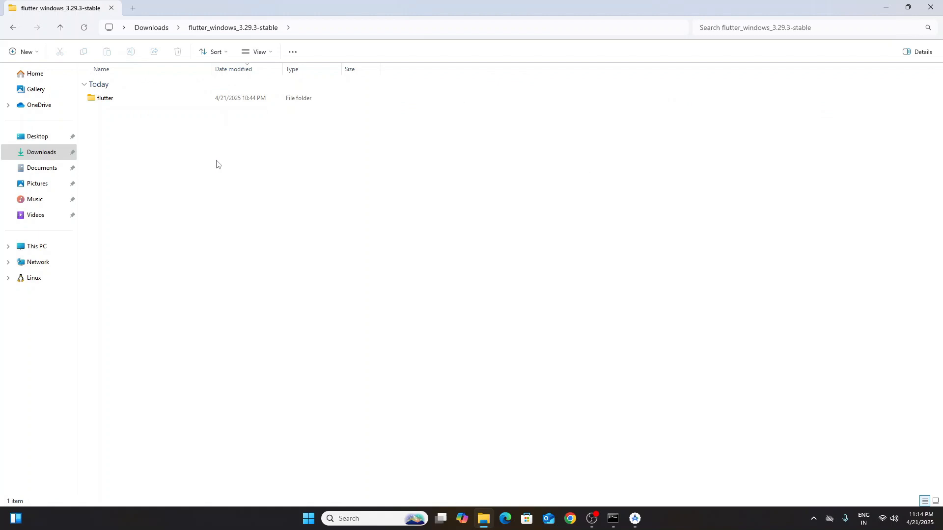
{"action": "left_click", "coordinate": [148, 98]}
{"action": "double_click", "coordinate": [143, 99]}
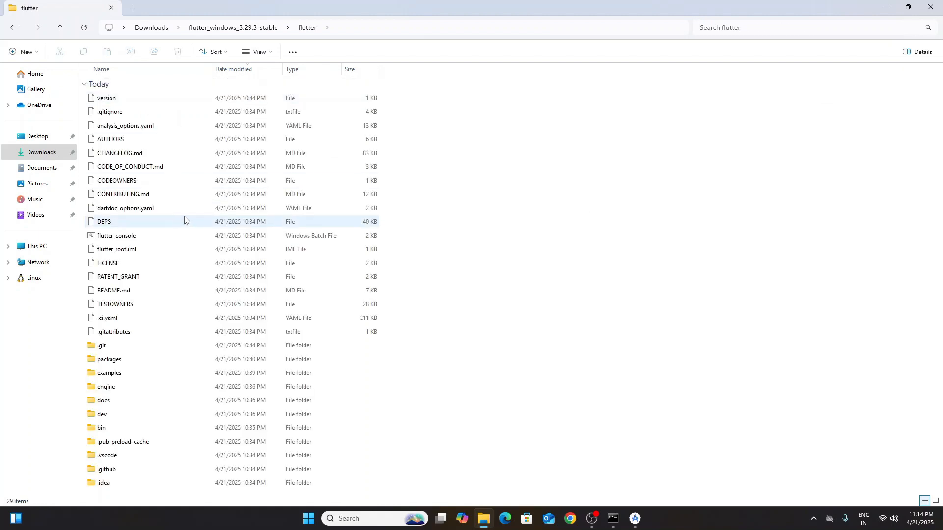
{"action": "left_click", "coordinate": [136, 432]}
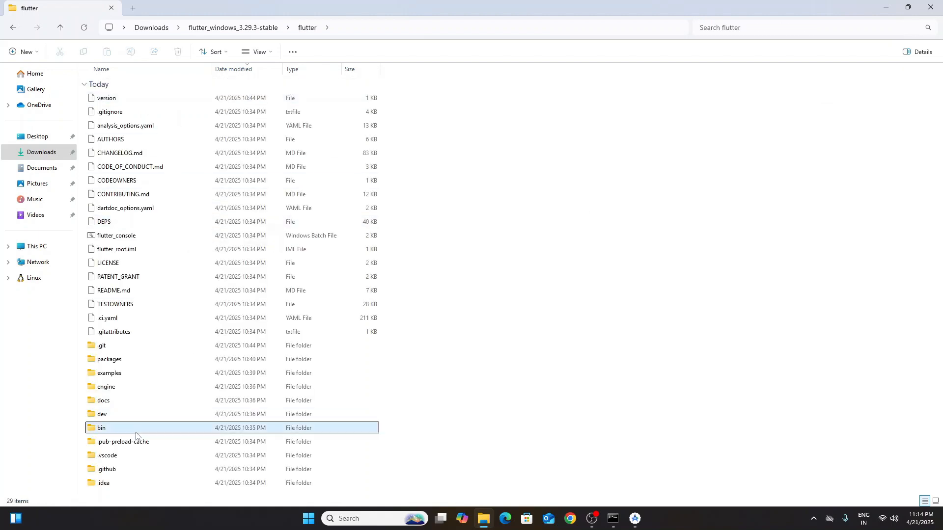
{"action": "double_click", "coordinate": [136, 433]}
{"action": "left_click", "coordinate": [369, 29]}
{"action": "key", "text": "ctrl+c"}
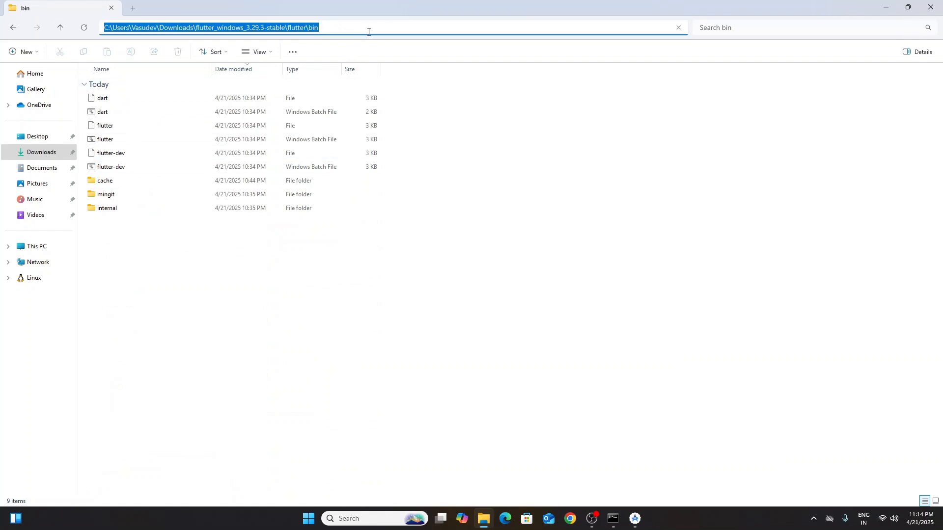
{"action": "left_click", "coordinate": [635, 519]}
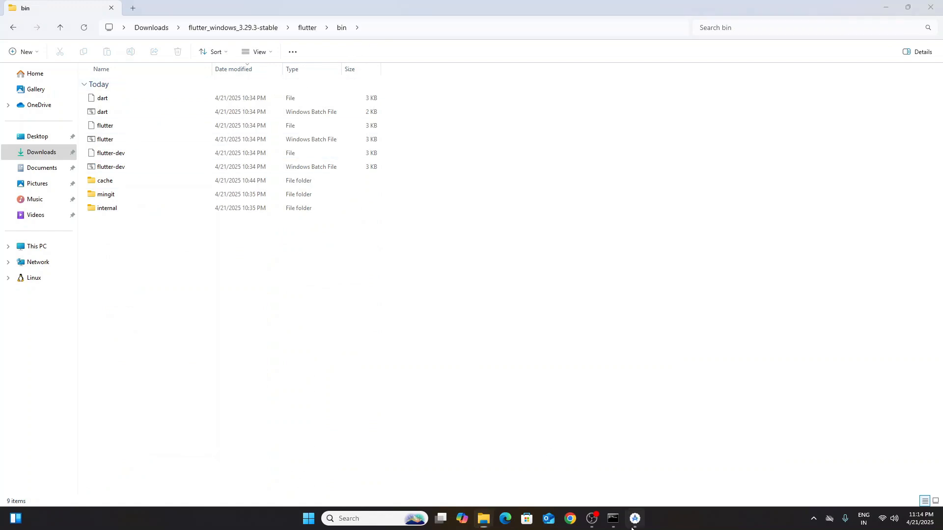
{"action": "key", "text": "ctrl+v"}
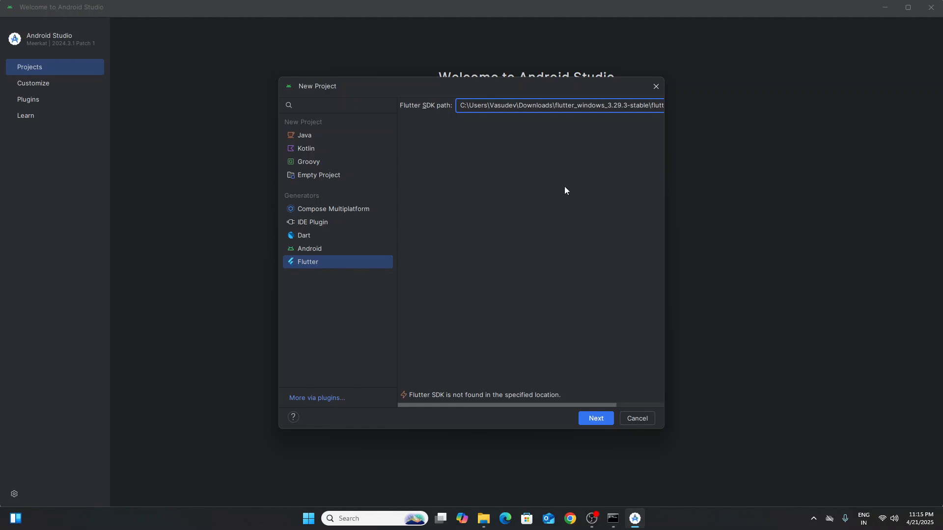
Copy the path of the flutter folder inside flutter_windows_3.29.3-stable, set it as the Flutter SDK path and continue to the project details
{"action": "left_click", "coordinate": [484, 519]}
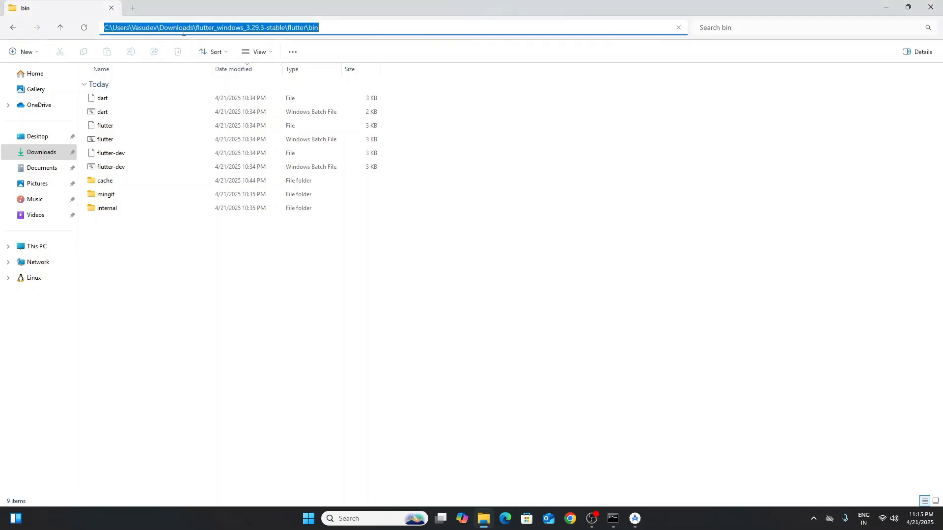
{"action": "left_click", "coordinate": [13, 27]}
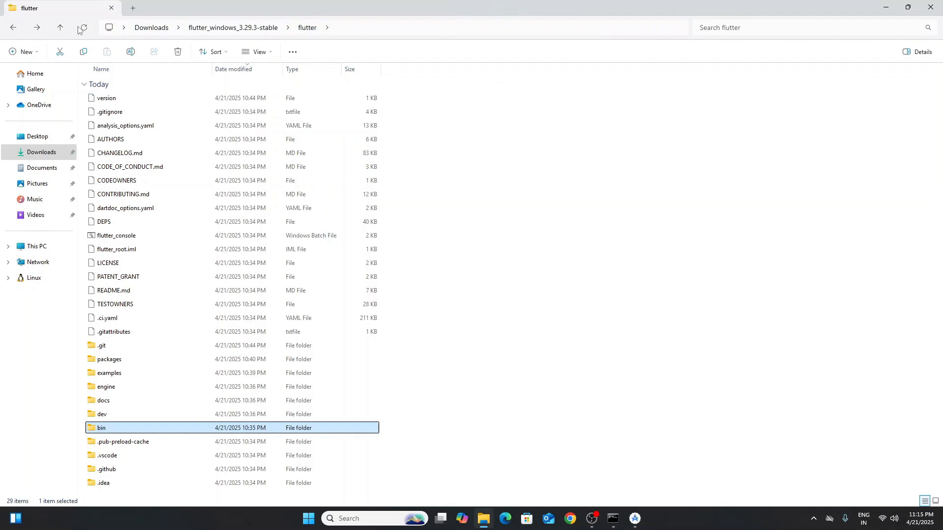
{"action": "left_click", "coordinate": [12, 25]}
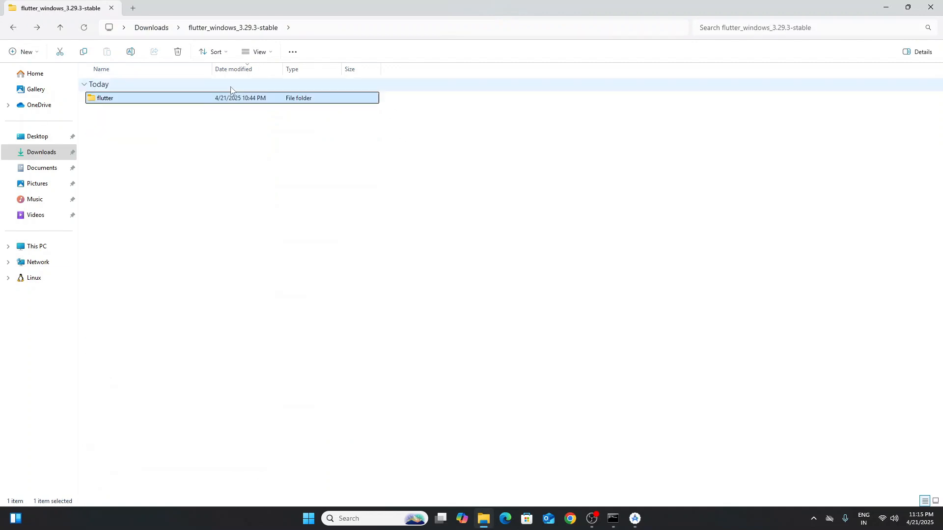
{"action": "double_click", "coordinate": [177, 98]}
{"action": "left_click", "coordinate": [348, 28]}
{"action": "key", "text": "ctrl+c"}
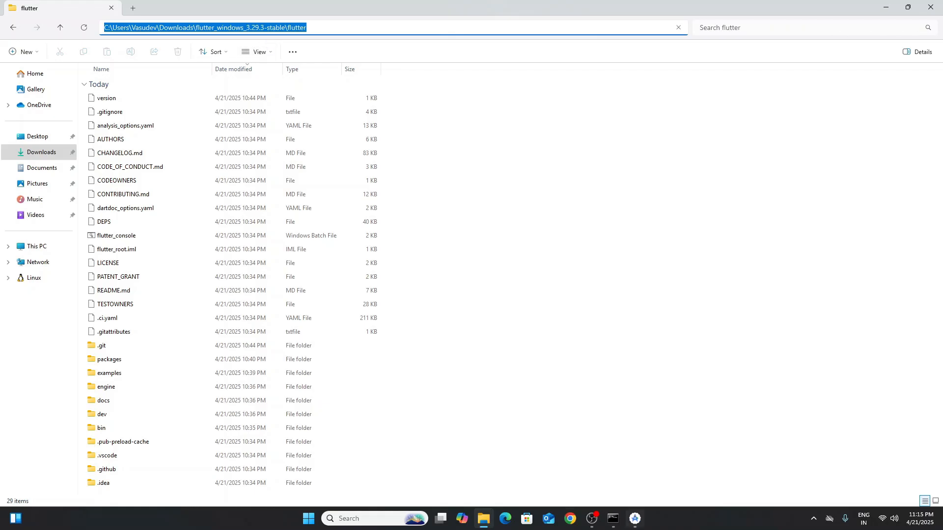
{"action": "left_click", "coordinate": [635, 518]}
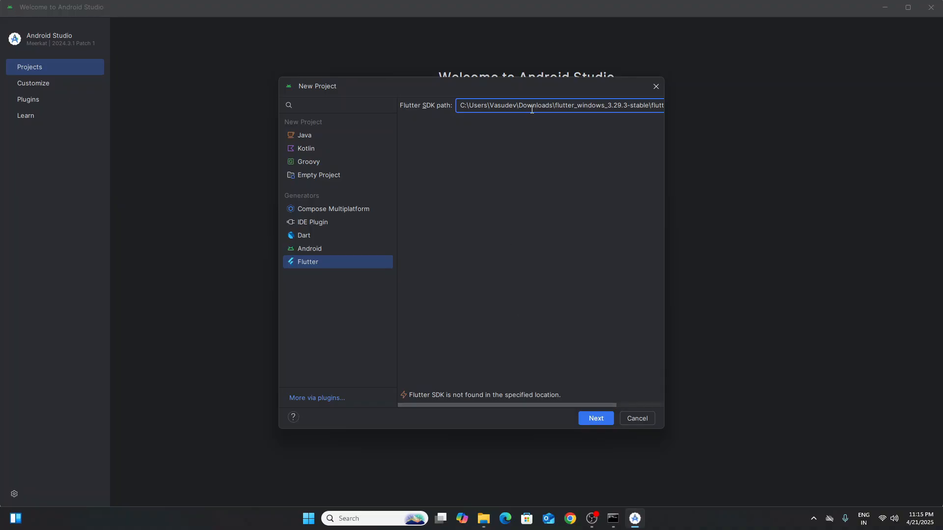
{"action": "key", "text": "ctrl+a"}
{"action": "key", "text": "ctrl+v"}
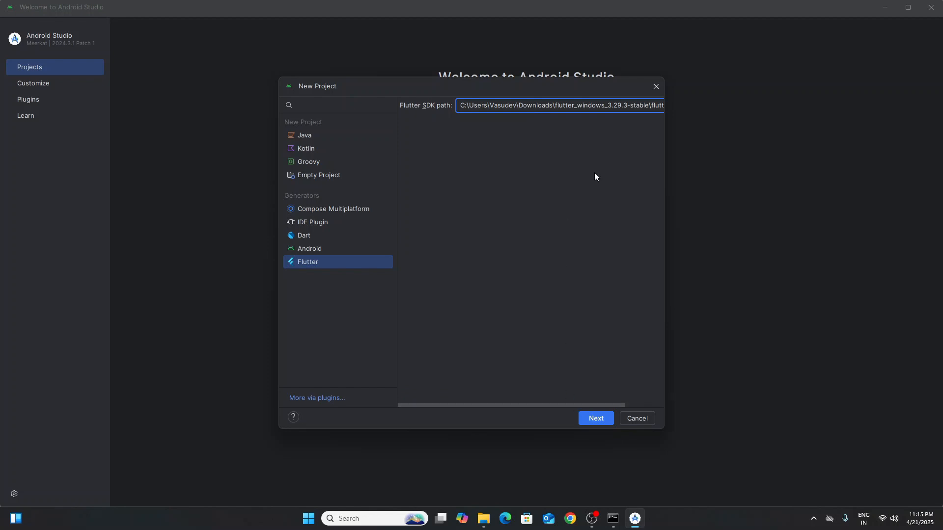
{"action": "left_click", "coordinate": [595, 419]}
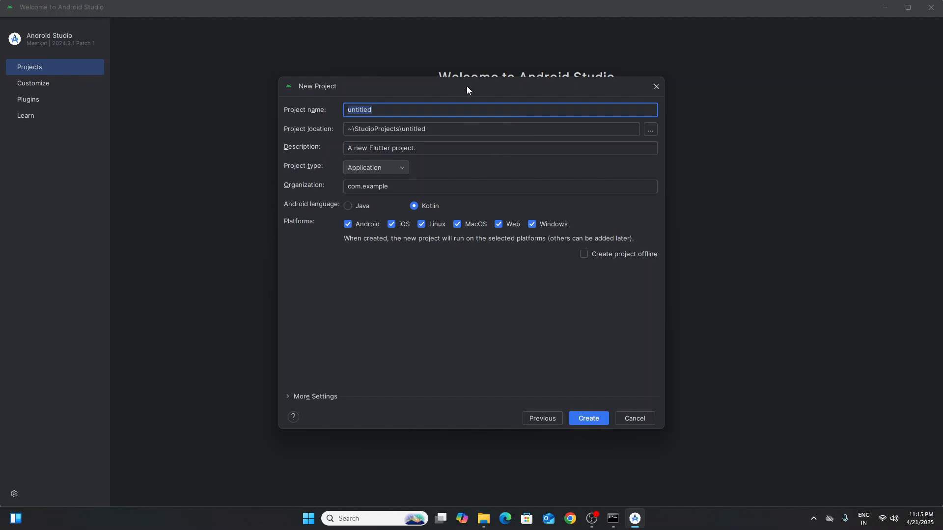
Name the Flutter project trial_app and keep Application as the project type
{"action": "key", "text": "BackSpace"}
{"action": "type", "text": "trial_app"}
{"action": "left_click", "coordinate": [396, 167]}
{"action": "left_click", "coordinate": [397, 168]}
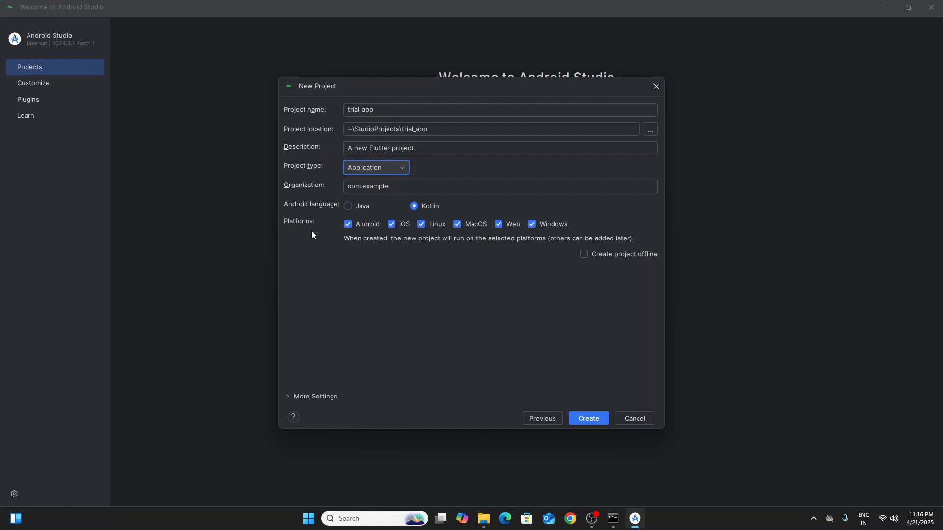
Exclude iOS, Linux, MacOS, Web and Windows so only the Android platform remains, and create the project
{"action": "left_click", "coordinate": [391, 225]}
{"action": "left_click", "coordinate": [430, 226]}
{"action": "left_click", "coordinate": [453, 224]}
{"action": "left_click", "coordinate": [497, 226]}
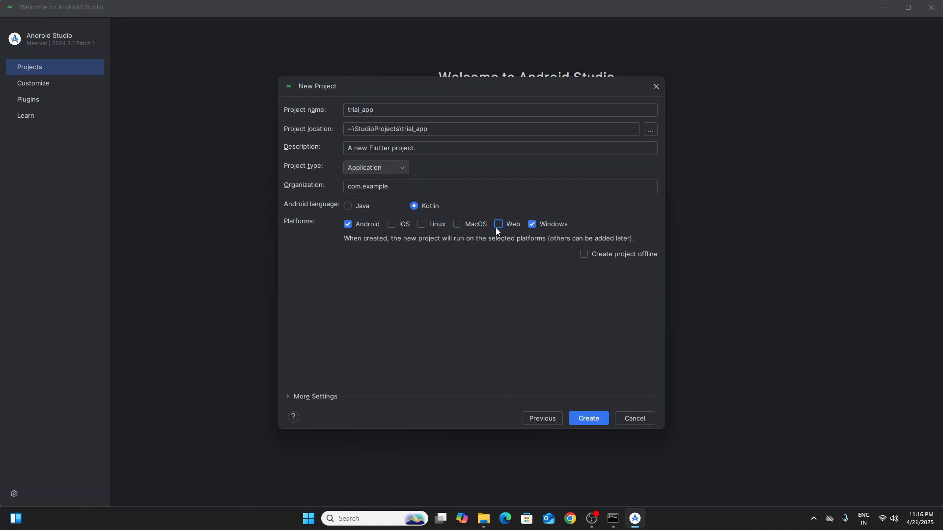
{"action": "left_click", "coordinate": [530, 225]}
{"action": "left_click", "coordinate": [588, 419]}
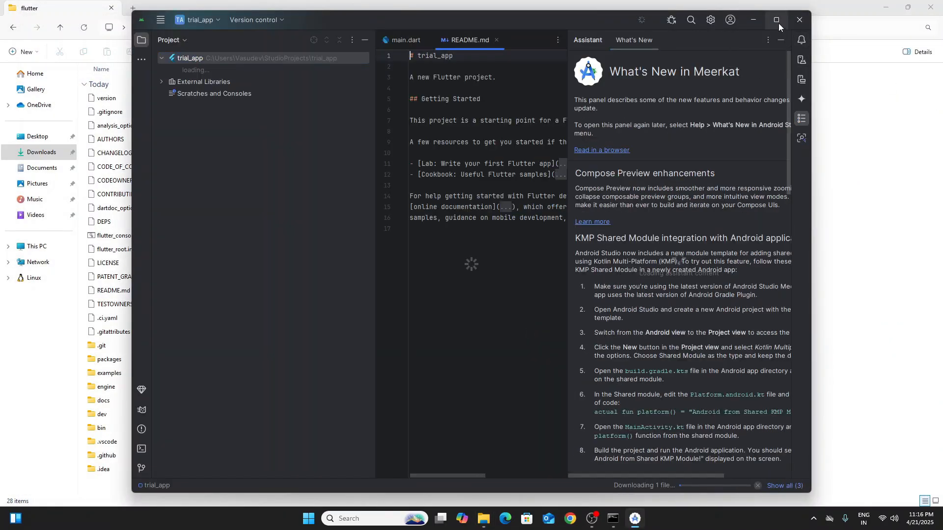
Maximize the trial_app project window and dismiss the Microsoft Defender notification
{"action": "left_click", "coordinate": [776, 21]}
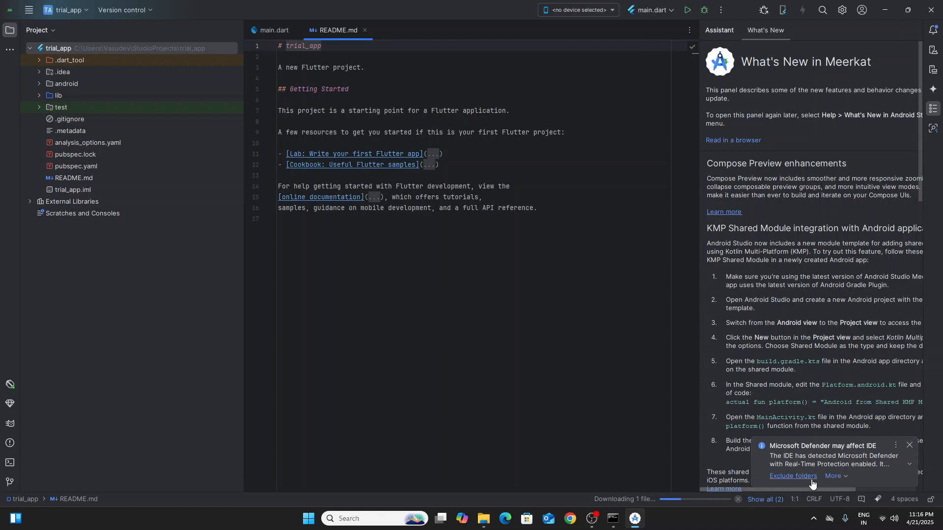
{"action": "left_click", "coordinate": [910, 445]}
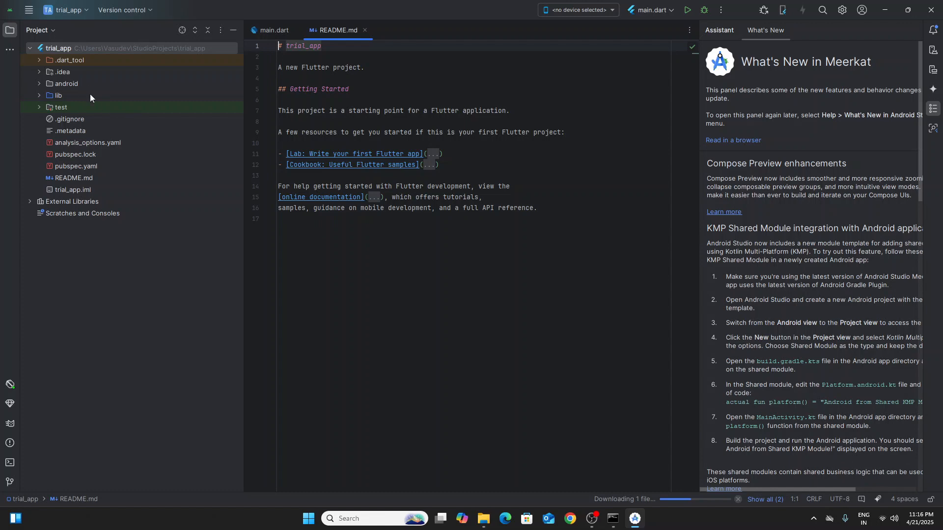
Open main.dart to skim its code and hide the What's New assistant panel
{"action": "left_click", "coordinate": [67, 96]}
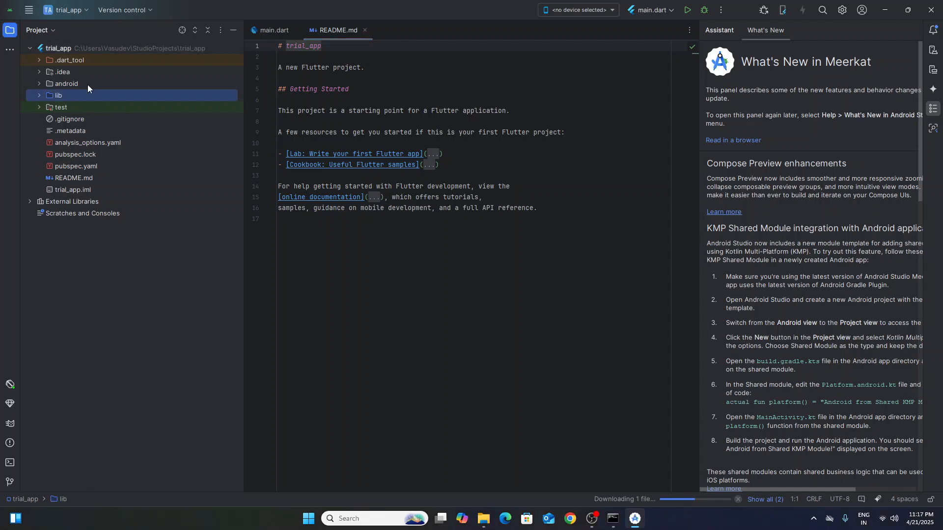
{"action": "left_click", "coordinate": [268, 29]}
{"action": "scroll", "coordinate": [455, 188], "scroll_direction": "down", "scroll_amount": 3}
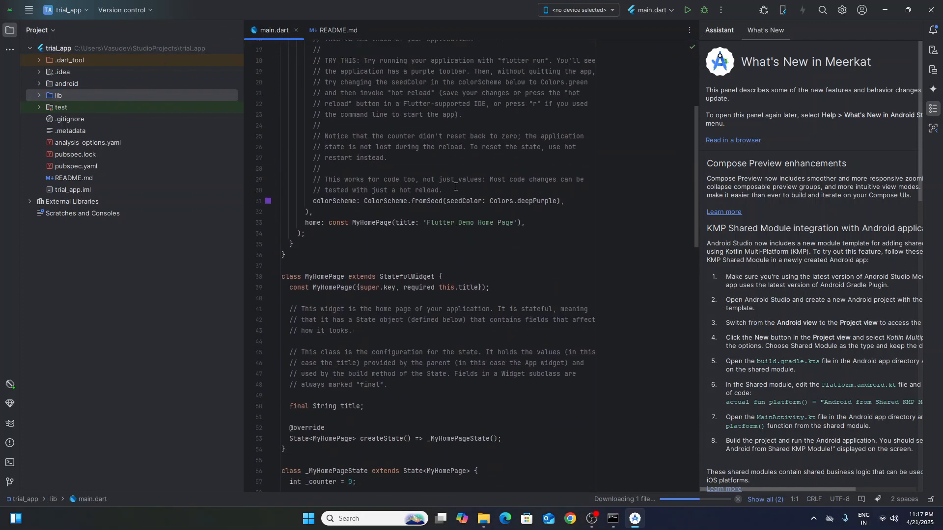
{"action": "scroll", "coordinate": [455, 187], "scroll_direction": "up", "scroll_amount": 2}
{"action": "scroll", "coordinate": [593, 338], "scroll_direction": "down", "scroll_amount": 6}
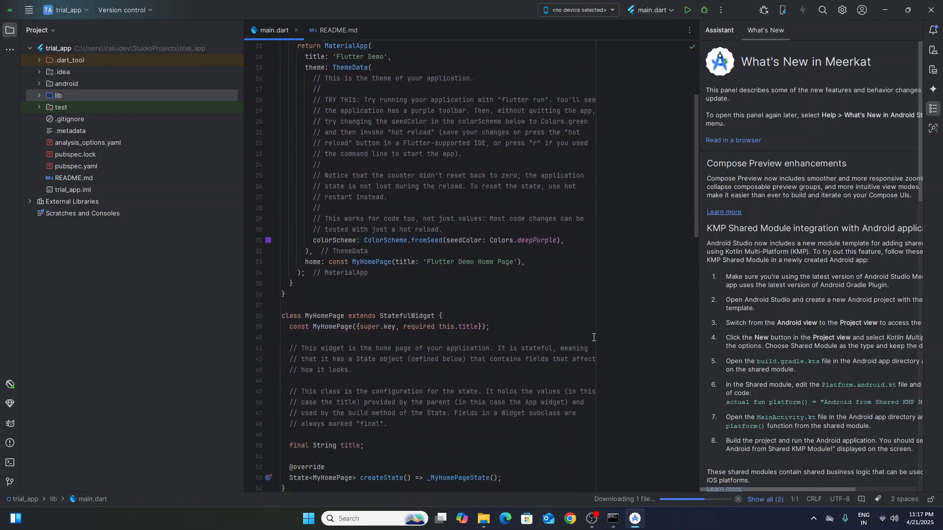
{"action": "scroll", "coordinate": [594, 337], "scroll_direction": "down", "scroll_amount": 3}
{"action": "scroll", "coordinate": [594, 337], "scroll_direction": "up", "scroll_amount": 10}
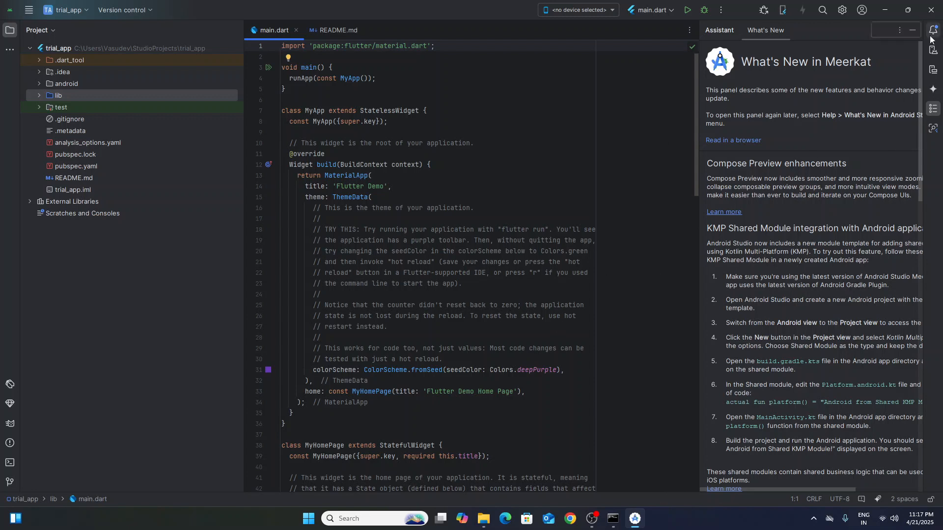
{"action": "left_click", "coordinate": [913, 30]}
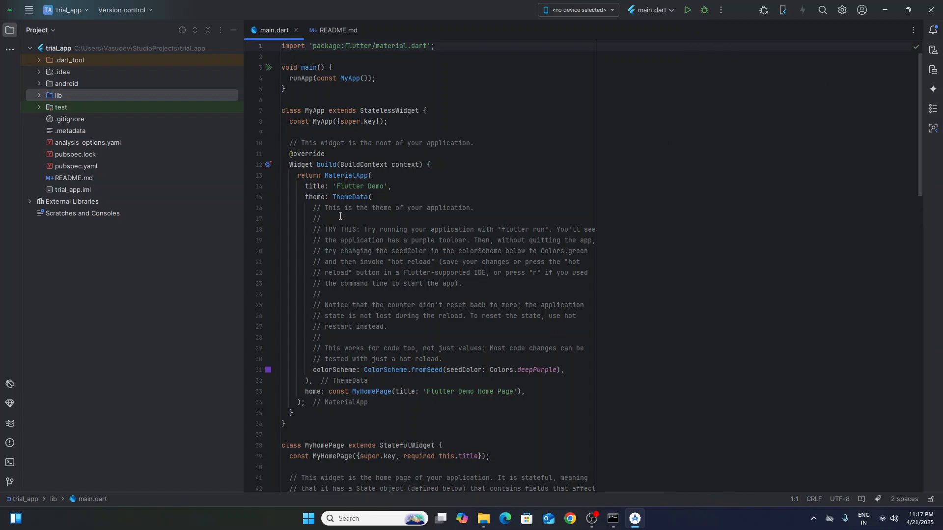
Examine the generated main.dart code from the MyApp class down to the floating action button
{"action": "scroll", "coordinate": [340, 217], "scroll_direction": "down", "scroll_amount": 8}
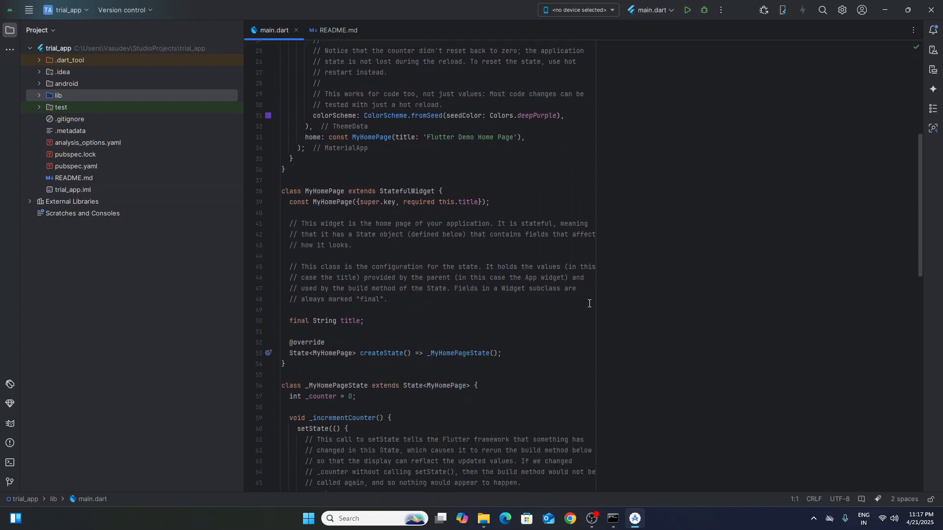
{"action": "scroll", "coordinate": [589, 303], "scroll_direction": "down", "scroll_amount": 6}
{"action": "scroll", "coordinate": [589, 305], "scroll_direction": "up", "scroll_amount": 14}
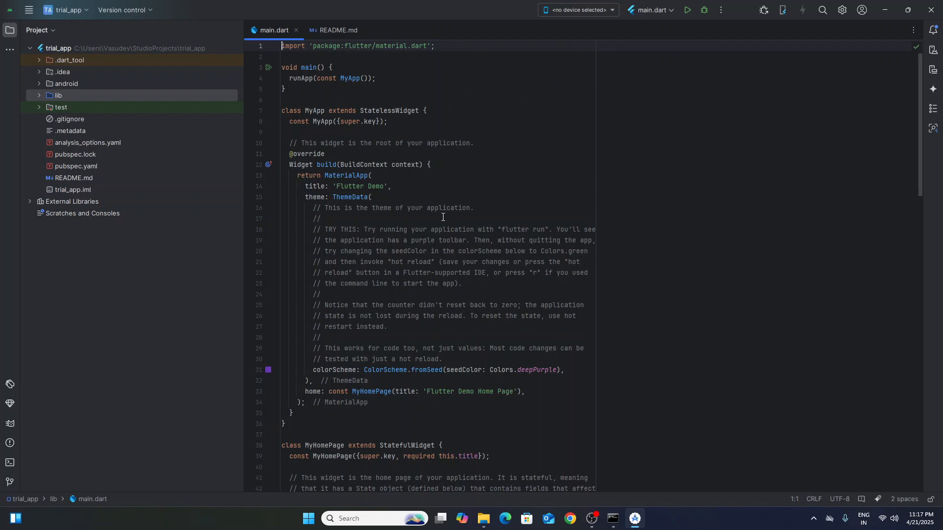
{"action": "scroll", "coordinate": [496, 396], "scroll_direction": "down", "scroll_amount": 10}
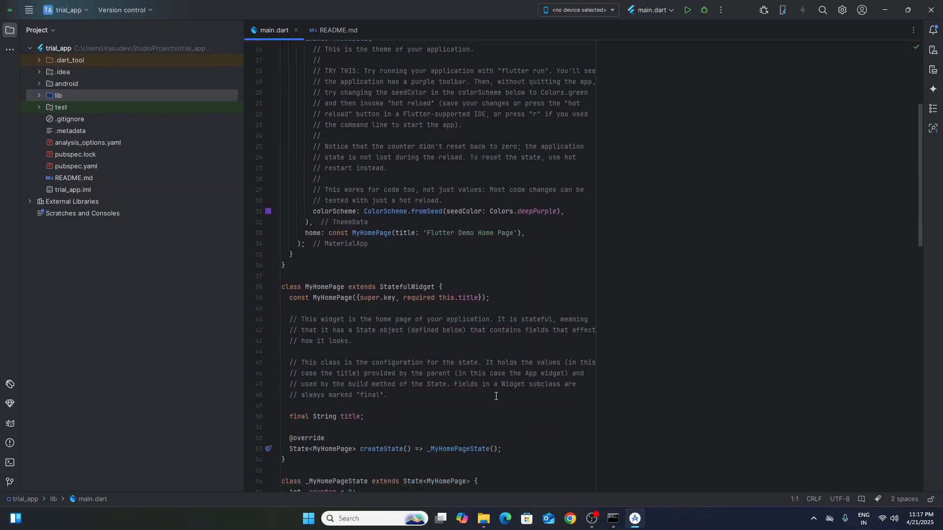
{"action": "scroll", "coordinate": [496, 395], "scroll_direction": "up", "scroll_amount": 10}
{"action": "scroll", "coordinate": [497, 396], "scroll_direction": "down", "scroll_amount": 12}
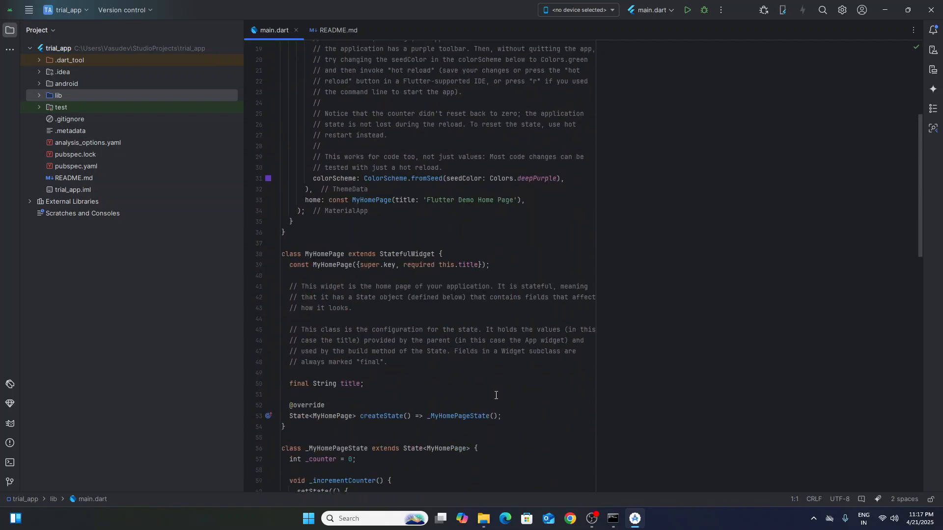
{"action": "scroll", "coordinate": [496, 396], "scroll_direction": "up", "scroll_amount": 11}
{"action": "scroll", "coordinate": [496, 396], "scroll_direction": "up", "scroll_amount": 2}
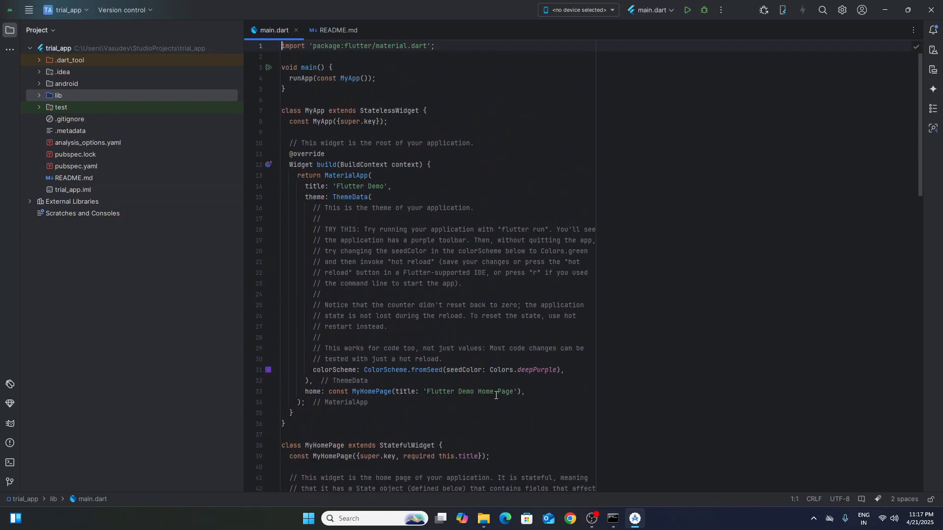
{"action": "scroll", "coordinate": [355, 121], "scroll_direction": "down", "scroll_amount": 14}
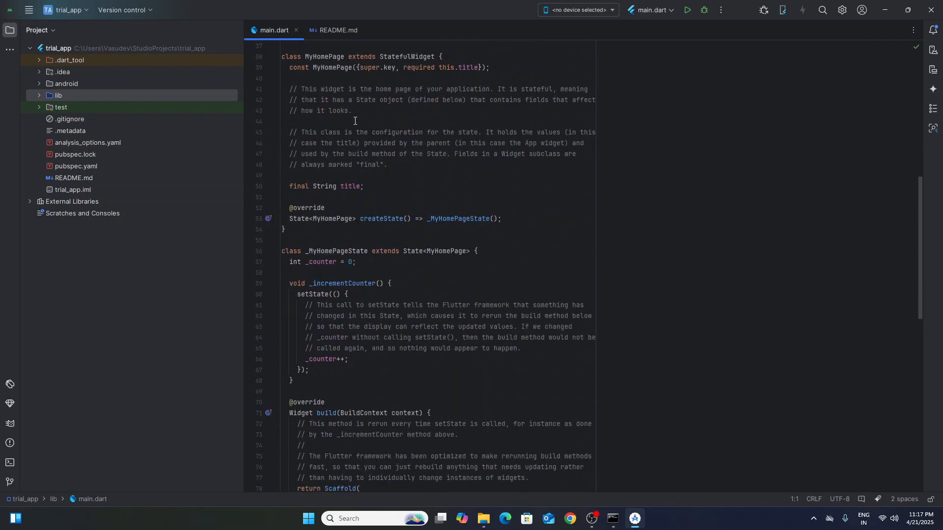
{"action": "scroll", "coordinate": [356, 121], "scroll_direction": "down", "scroll_amount": 15}
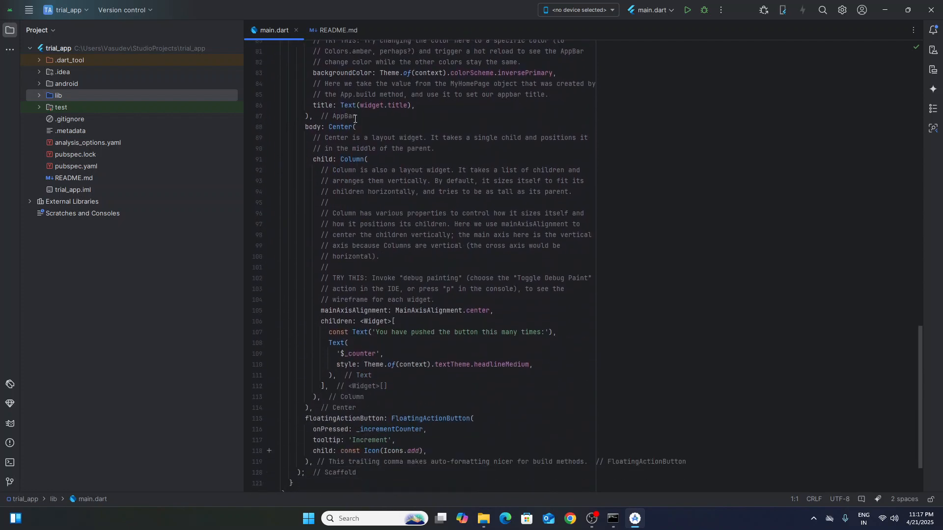
Review main.dart back to its first line and check the flutter doctor summary in Command Prompt before returning to Android Studio
{"action": "scroll", "coordinate": [355, 118], "scroll_direction": "up", "scroll_amount": 20}
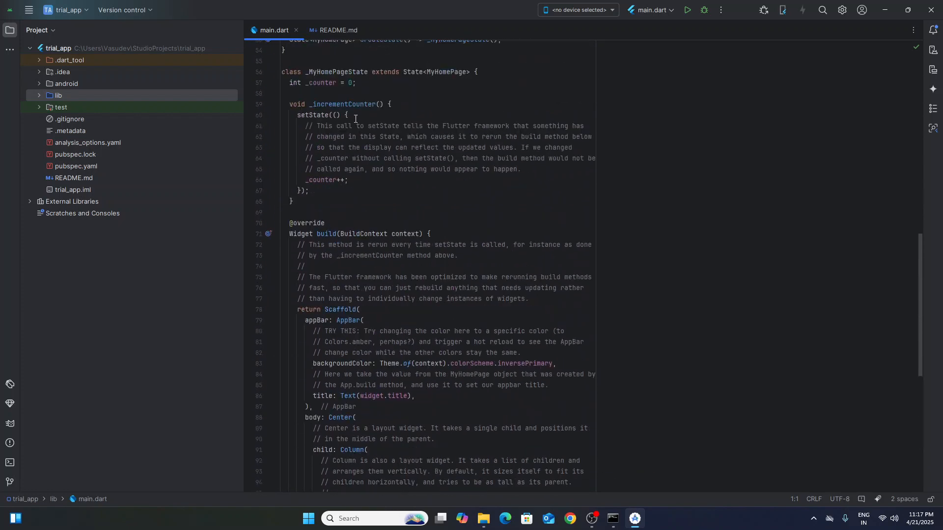
{"action": "scroll", "coordinate": [355, 119], "scroll_direction": "up", "scroll_amount": 9}
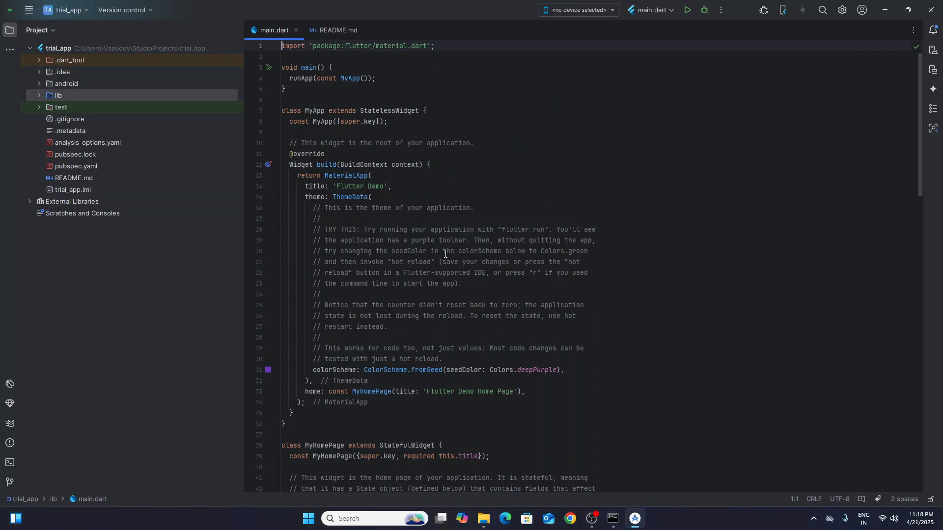
{"action": "left_click", "coordinate": [613, 518]}
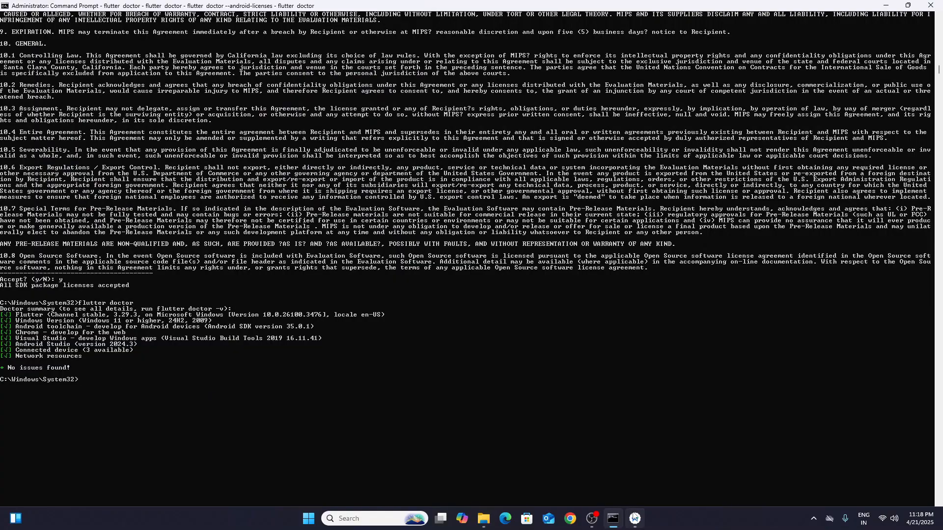
{"action": "left_click", "coordinate": [635, 519]}
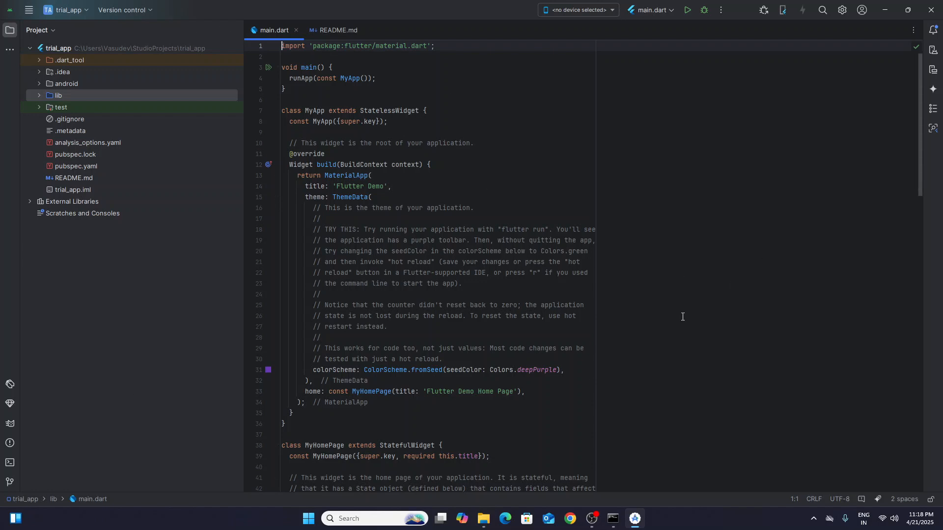
Switch to Chrome and ready the Google search box on the new tab page for a query
{"action": "left_click", "coordinate": [576, 521]}
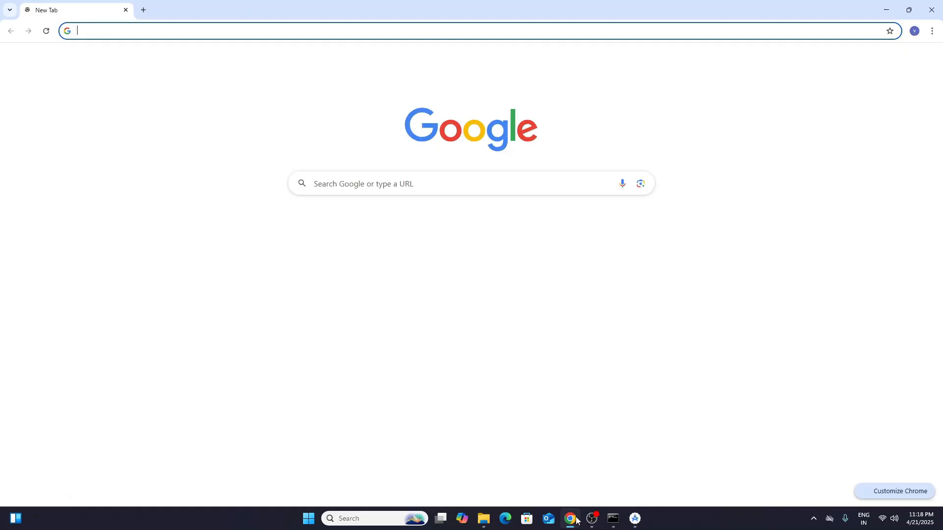
{"action": "left_click", "coordinate": [445, 190]}
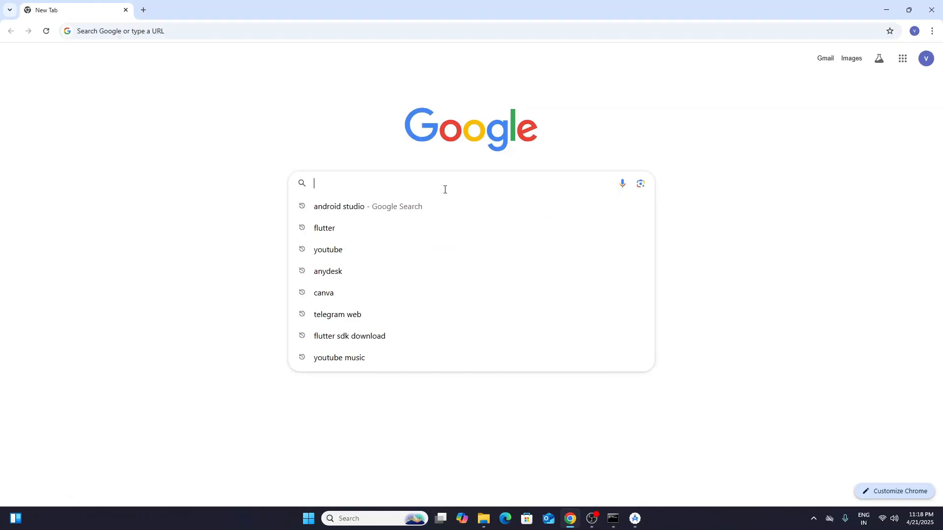